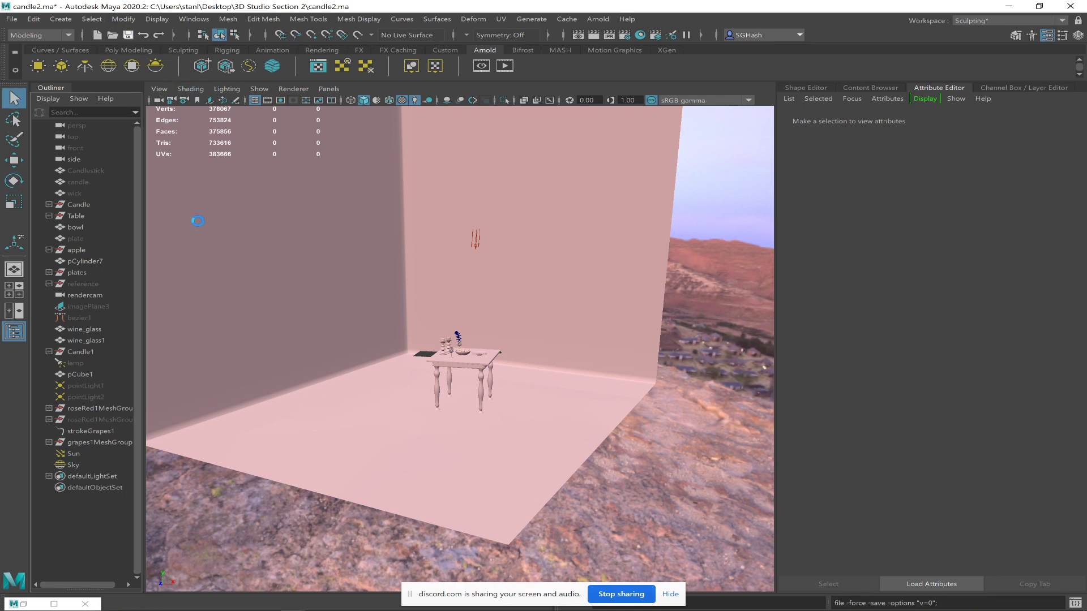
Open candle.ma from the Desktop's 3D Studio Section 5 folder.
{"action": "left_click", "coordinate": [12, 19]}
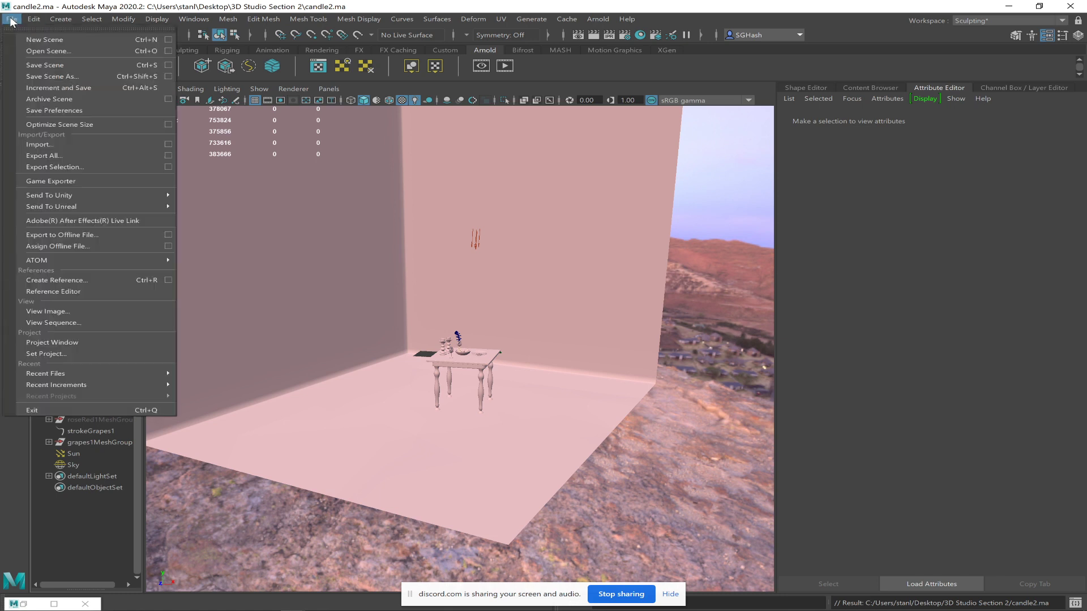
{"action": "left_click", "coordinate": [67, 51]}
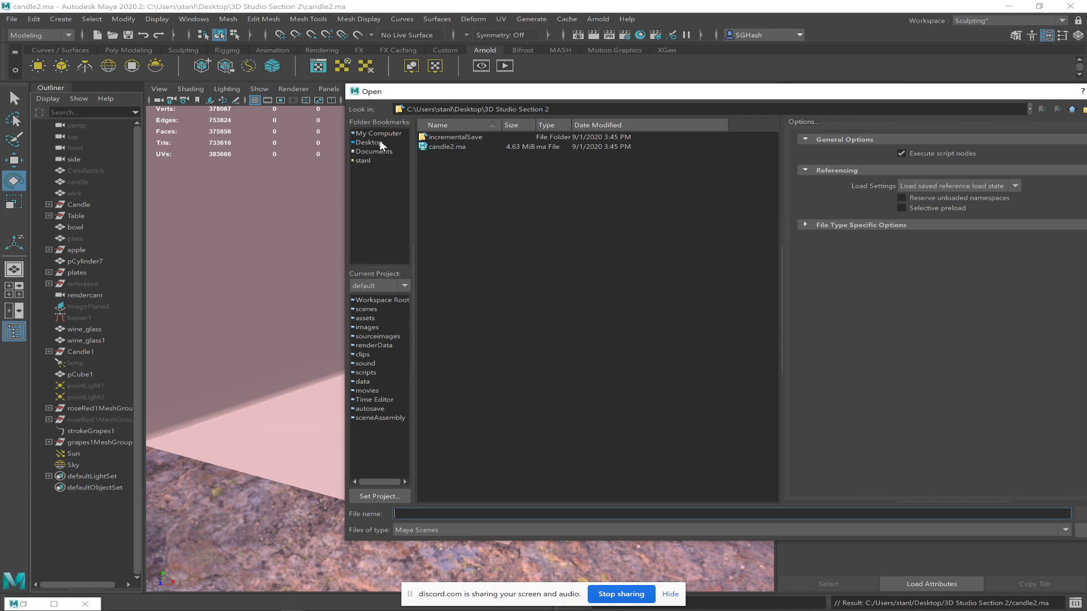
{"action": "left_click", "coordinate": [378, 142]}
{"action": "double_click", "coordinate": [480, 156]}
{"action": "double_click", "coordinate": [435, 139]}
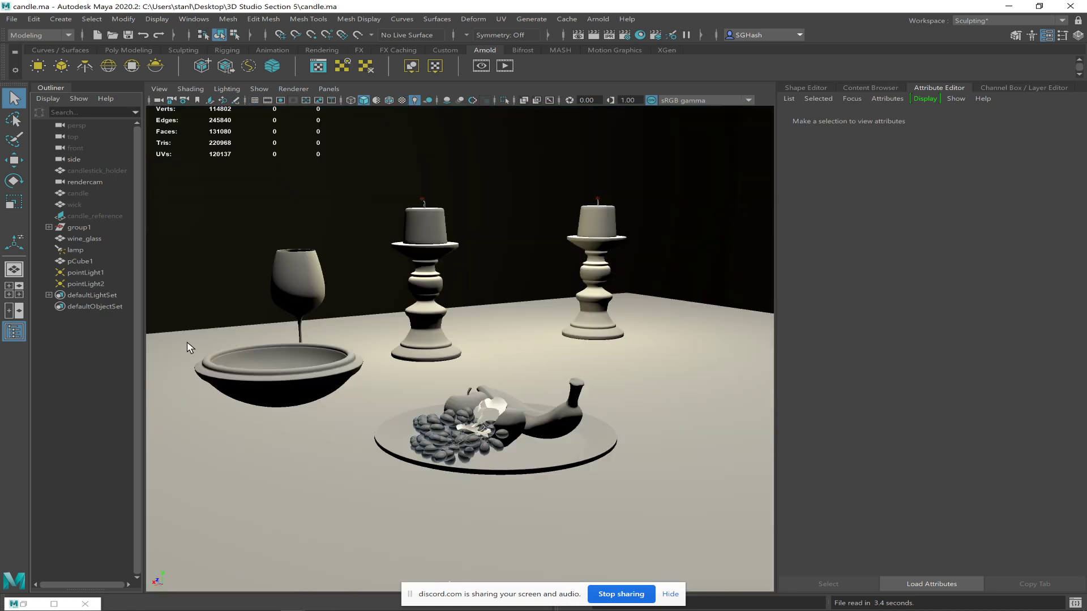
Select pointLight2 and pointLight1 in the Outliner, then switch to the OBS window.
{"action": "left_click", "coordinate": [91, 284]}
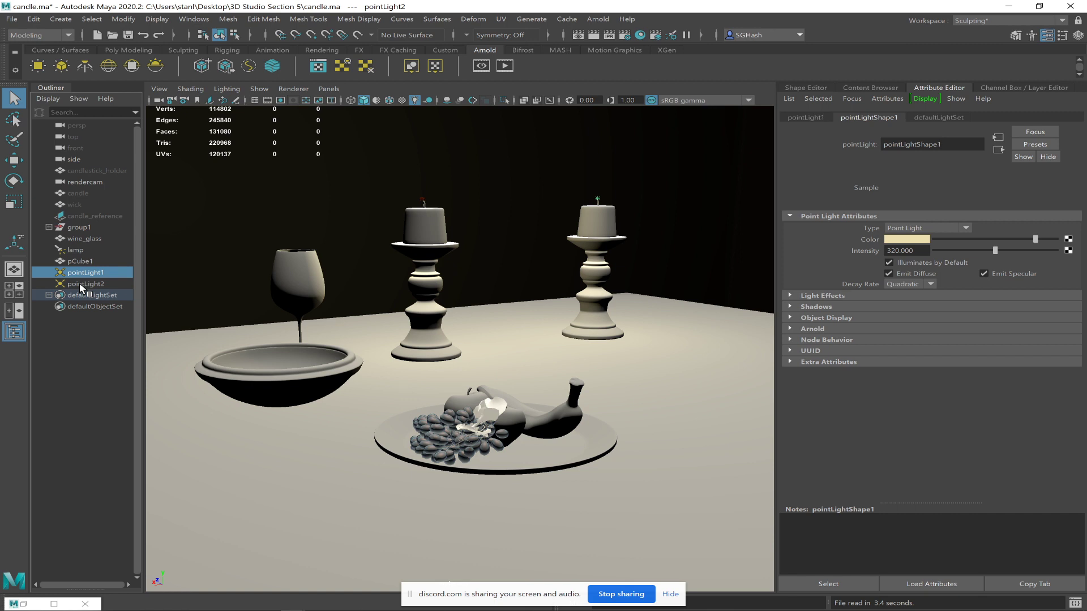
{"action": "left_click", "coordinate": [83, 284], "text": "shift"}
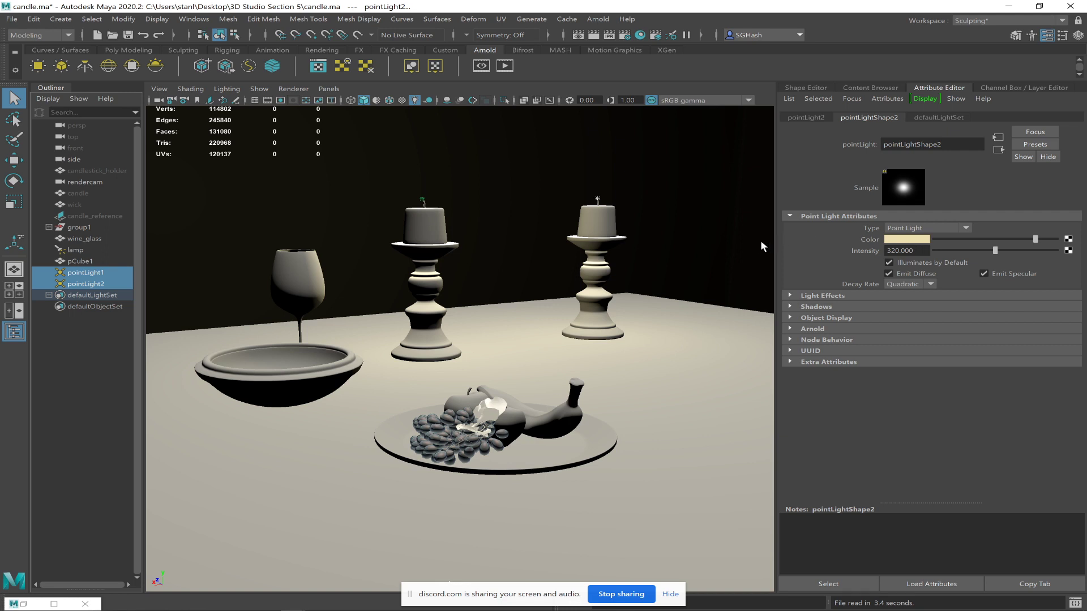
{"action": "key", "text": "alt+Tab"}
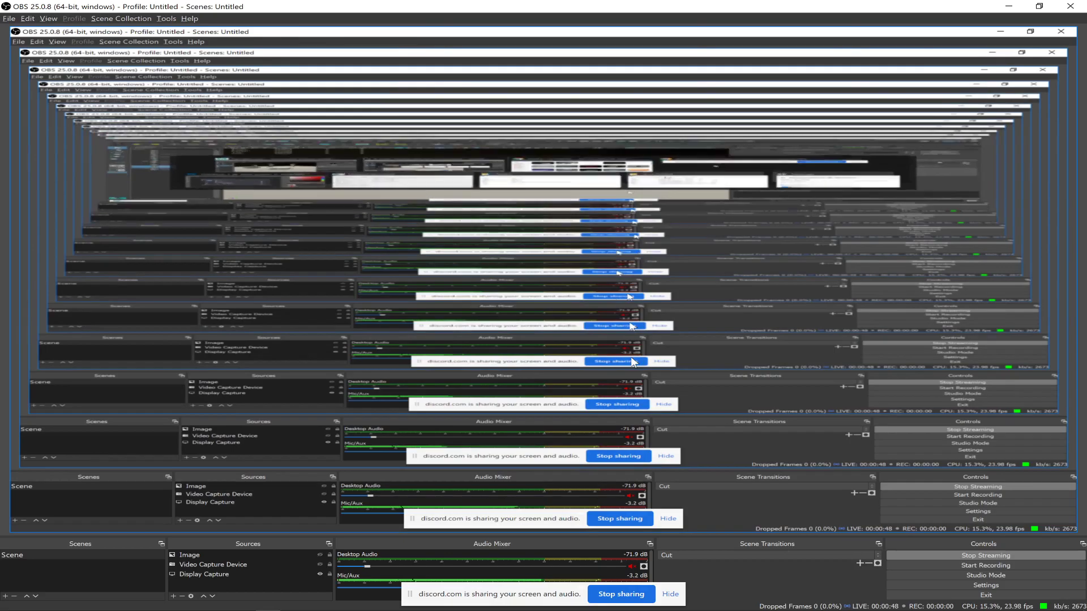
Mute the microphone in the Discord general-chat tab and return to Maya.
{"action": "key", "text": "alt+Tab"}
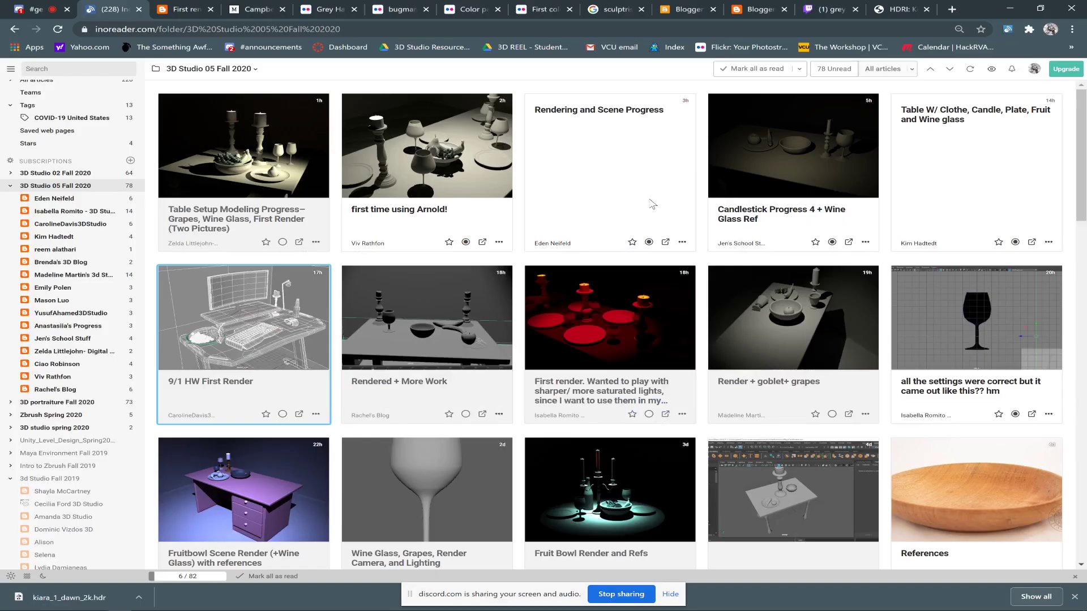
{"action": "left_click", "coordinate": [31, 9]}
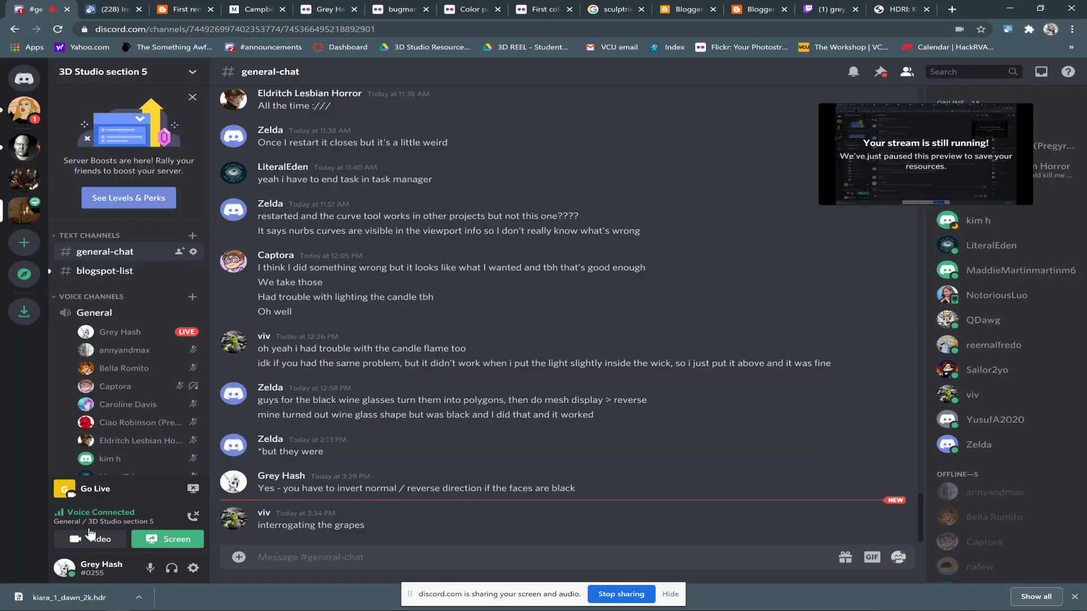
{"action": "left_click", "coordinate": [150, 568]}
{"action": "key", "text": "alt+Tab"}
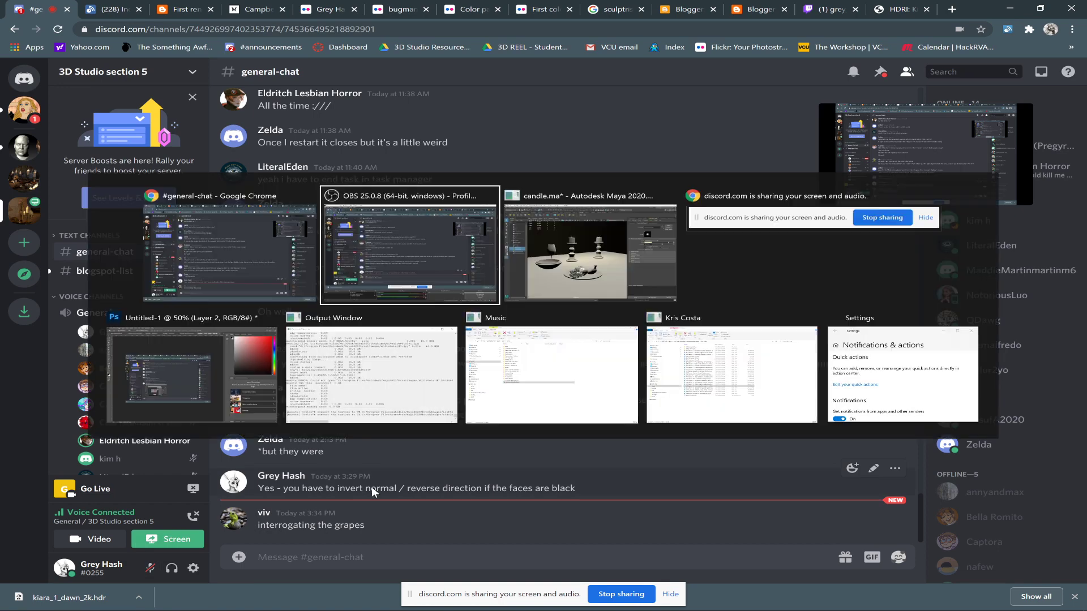
{"action": "key", "text": "alt+Tab"}
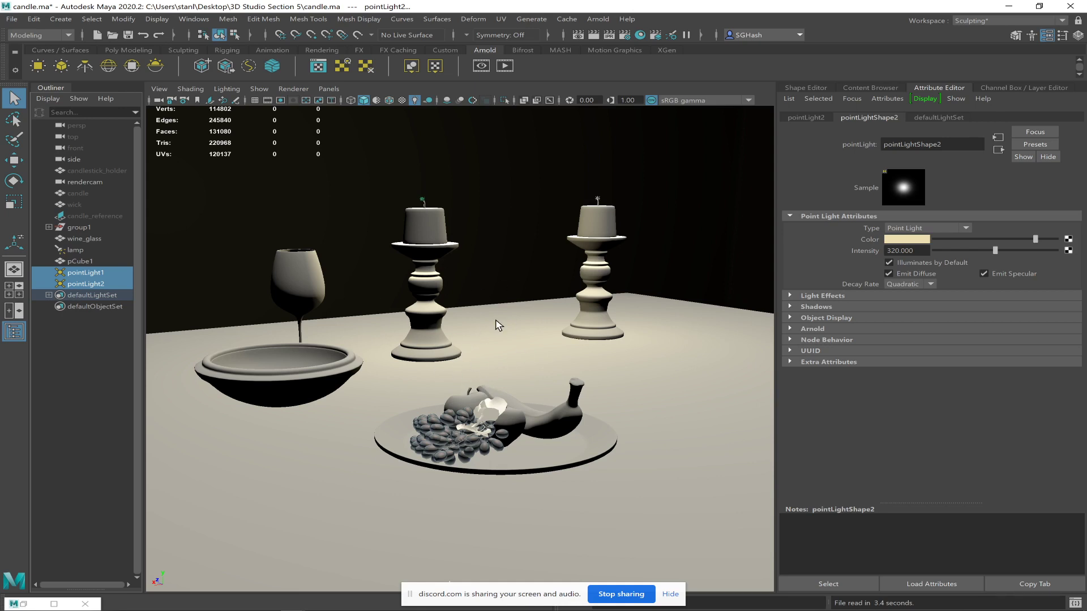
Check the scene on the live Twitch stream page, then return to Maya.
{"action": "key", "text": "alt+Tab"}
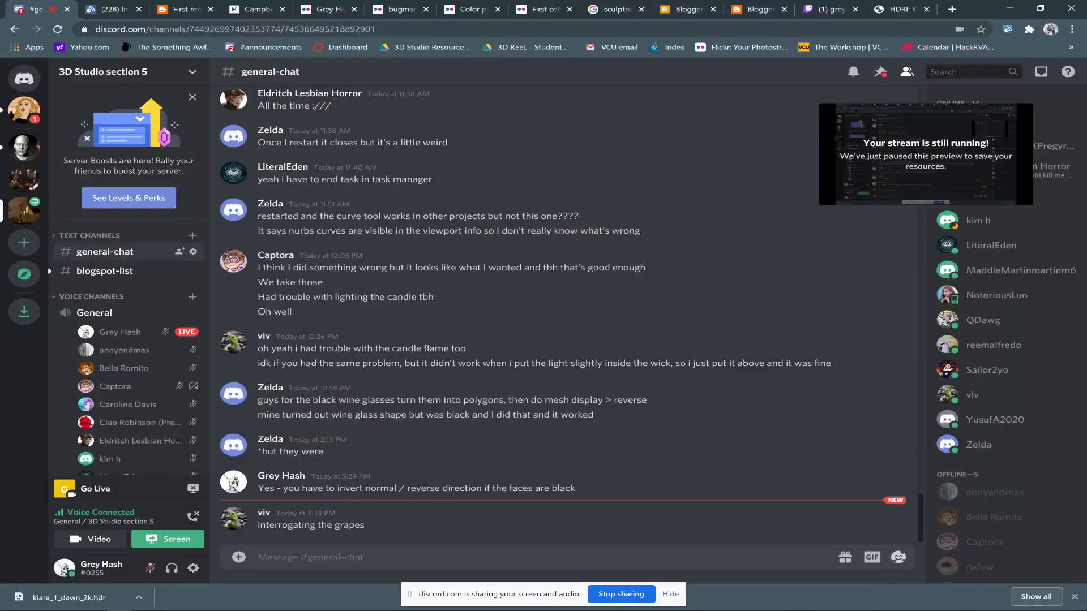
{"action": "left_click", "coordinate": [829, 9]}
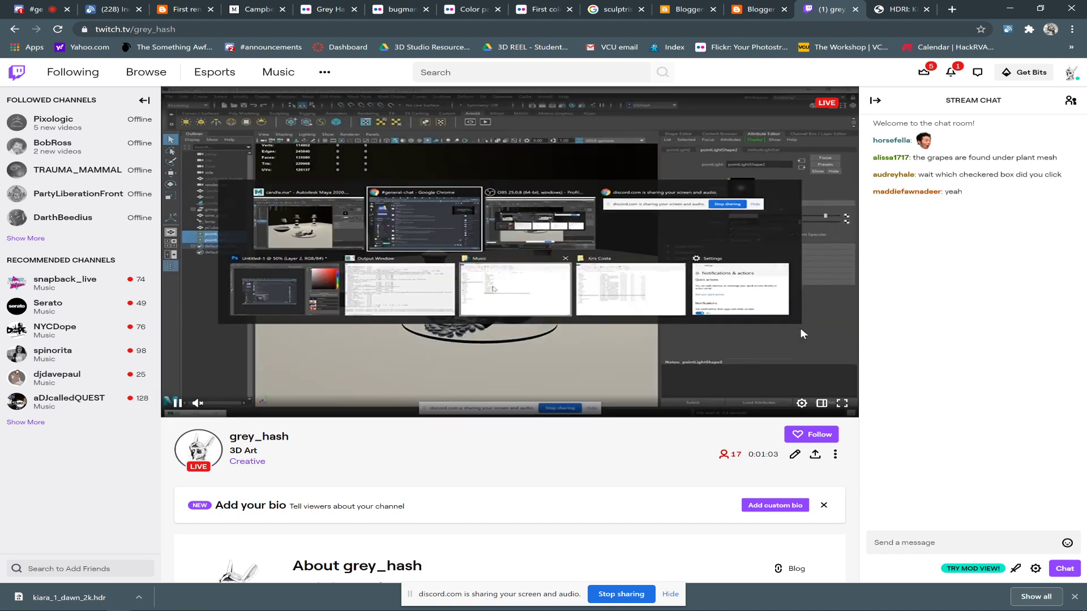
{"action": "key", "text": "alt+Tab"}
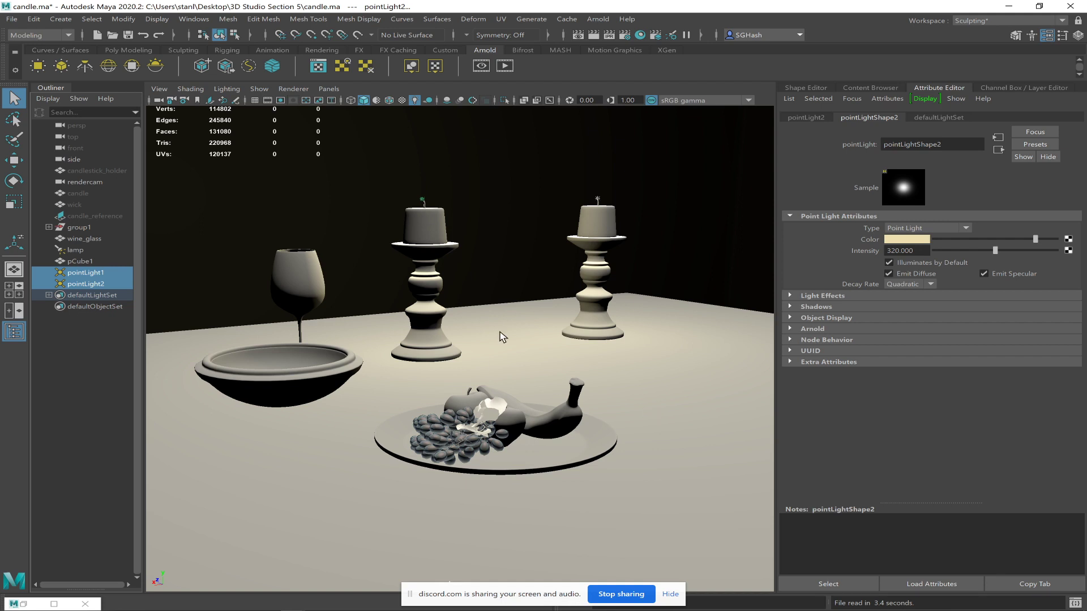
Select the lamp spotlight in the Outliner and hide it with H.
{"action": "left_click", "coordinate": [111, 285]}
{"action": "left_click", "coordinate": [106, 274], "text": "ctrl"}
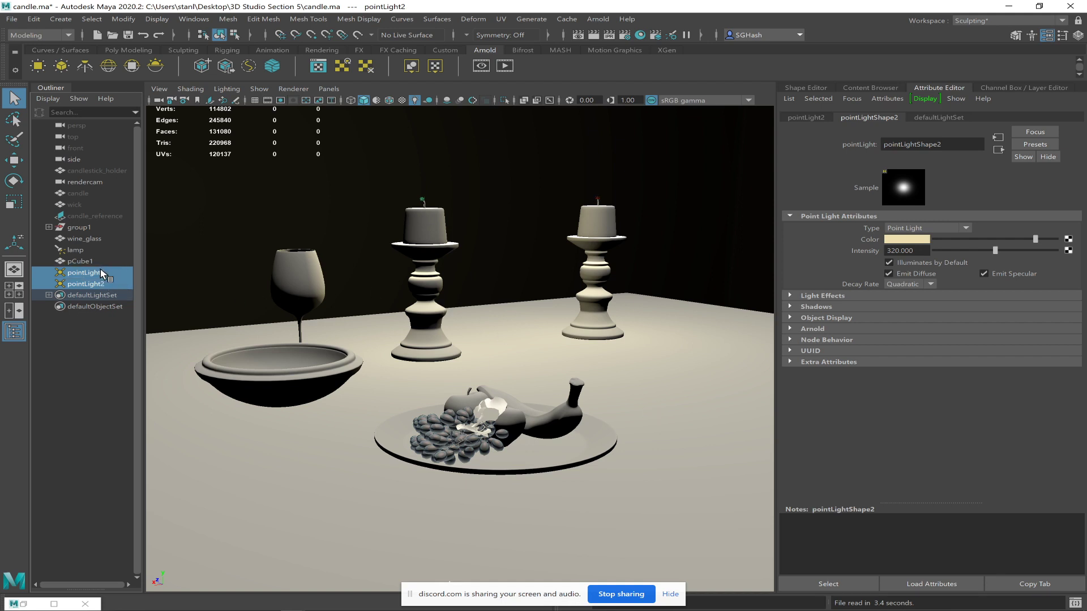
{"action": "left_click", "coordinate": [73, 252]}
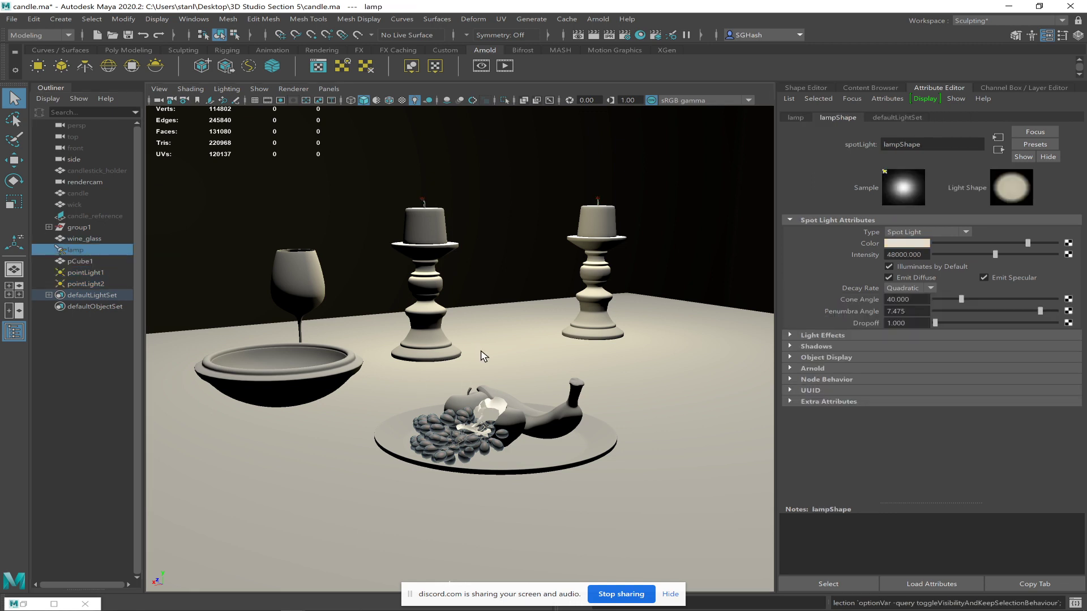
{"action": "key", "text": "h"}
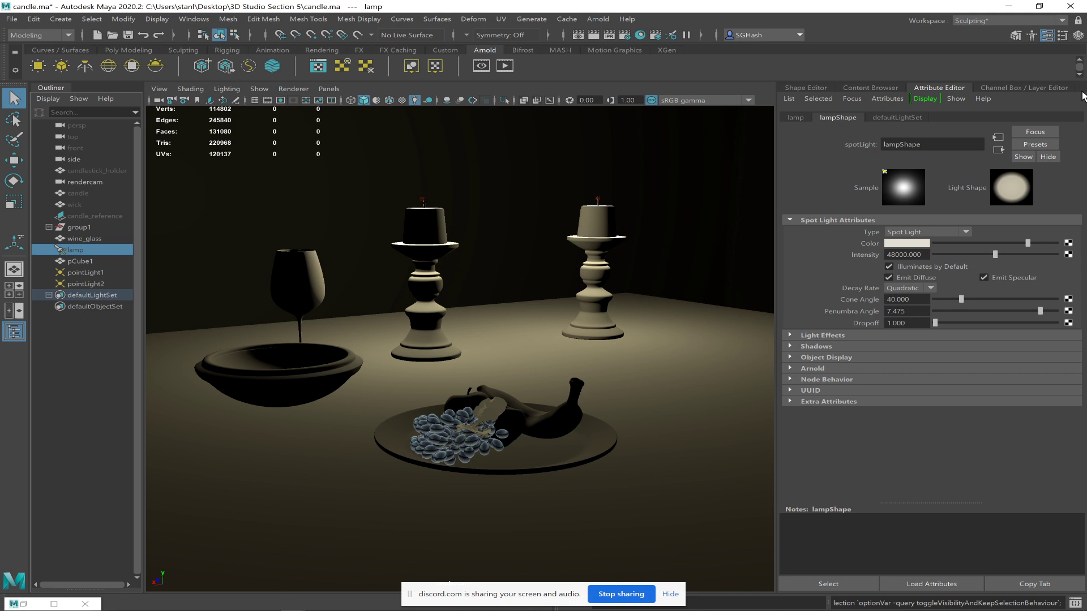
In the Channel Box, set the lamp's Visibility to on, then to 0.
{"action": "left_click", "coordinate": [1076, 36]}
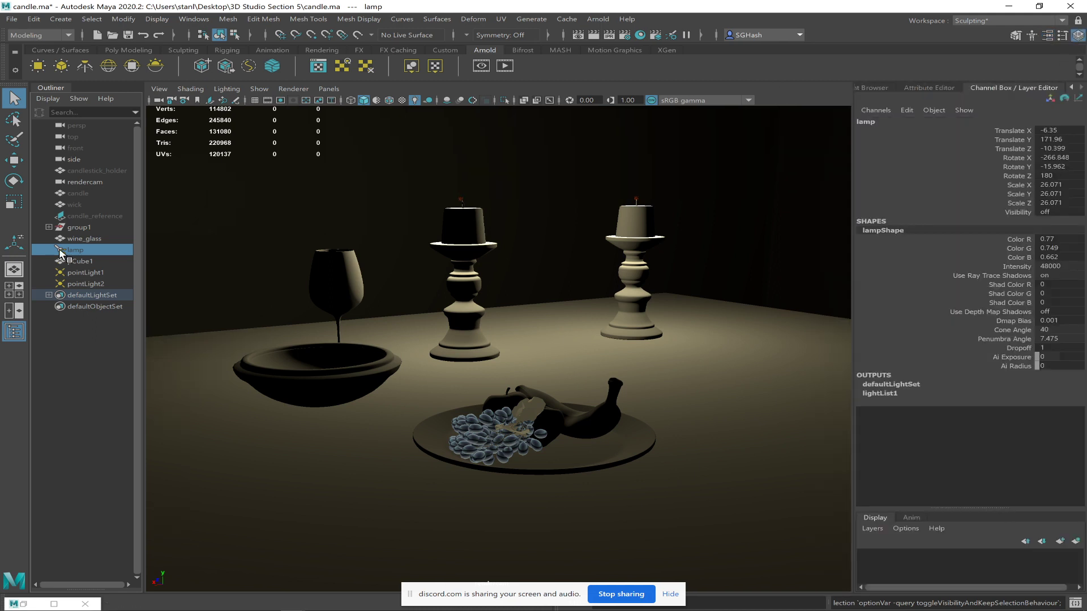
{"action": "double_click", "coordinate": [1054, 211]}
{"action": "type", "text": "on"}
{"action": "key", "text": "Return"}
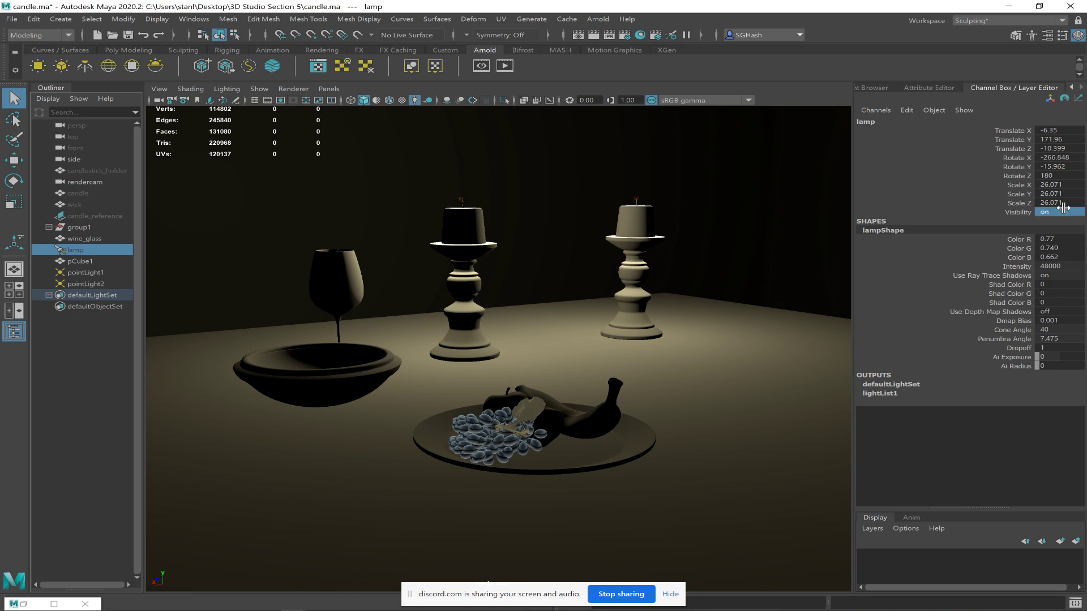
{"action": "double_click", "coordinate": [1059, 212]}
{"action": "type", "text": "0"}
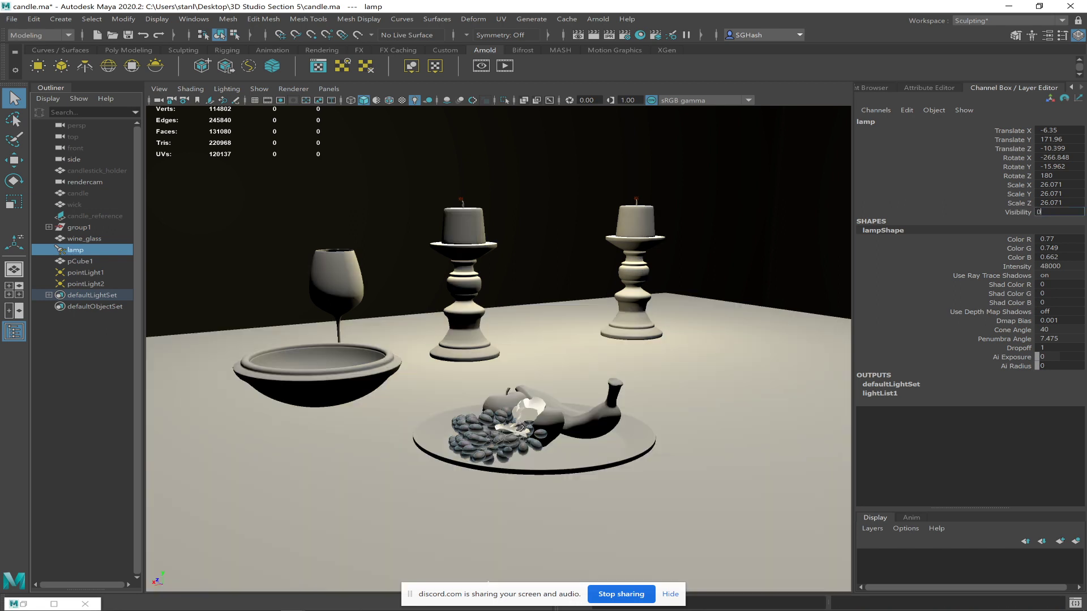
{"action": "key", "text": "Return"}
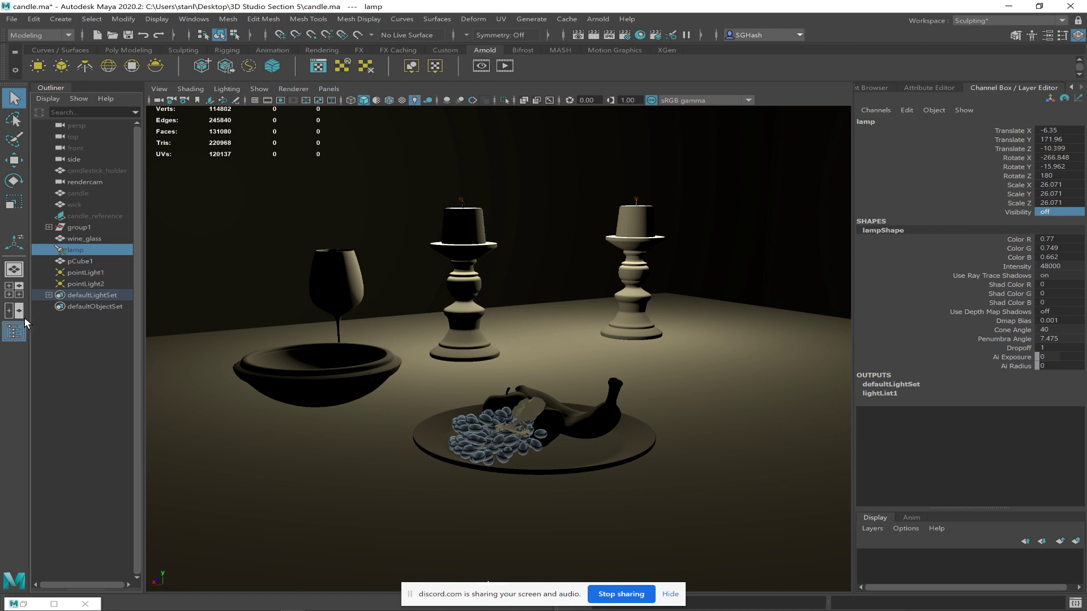
Set Visibility to 0 on both pointLight1 and pointLight2.
{"action": "left_click", "coordinate": [86, 272]}
{"action": "left_click", "coordinate": [92, 284], "text": "shift"}
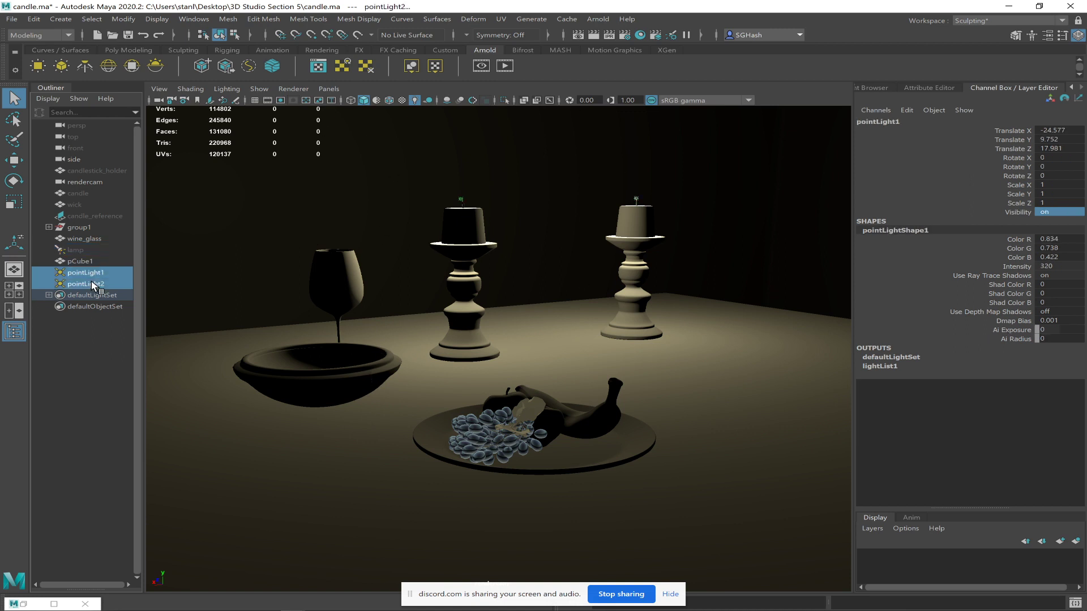
{"action": "double_click", "coordinate": [1060, 211]}
{"action": "type", "text": "0"}
{"action": "key", "text": "Return"}
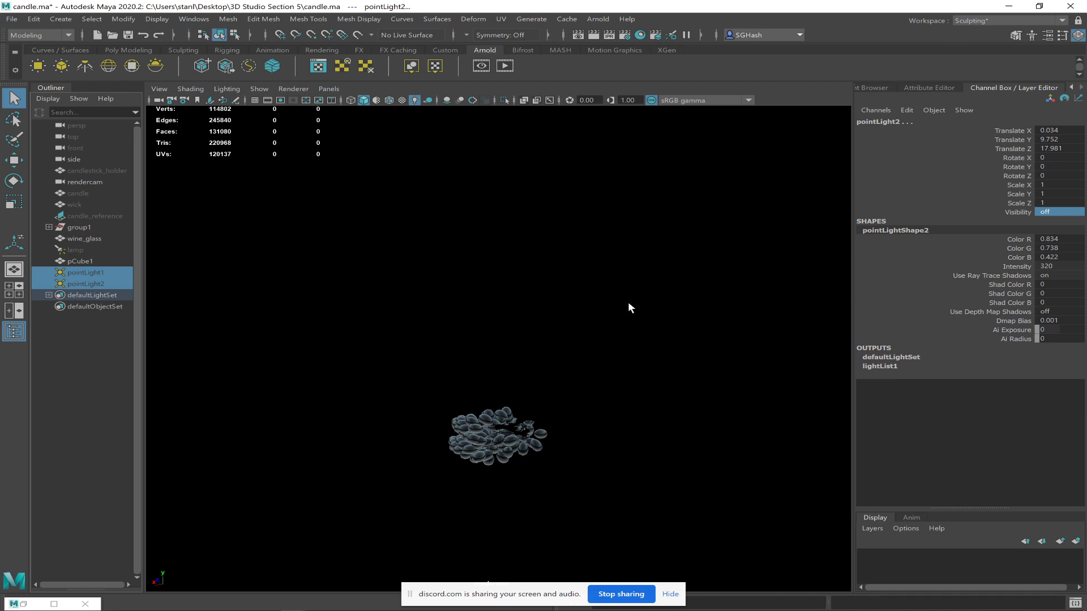
Preview the scene with its own lights and turn pointLight1's Visibility back on.
{"action": "key", "text": "7"}
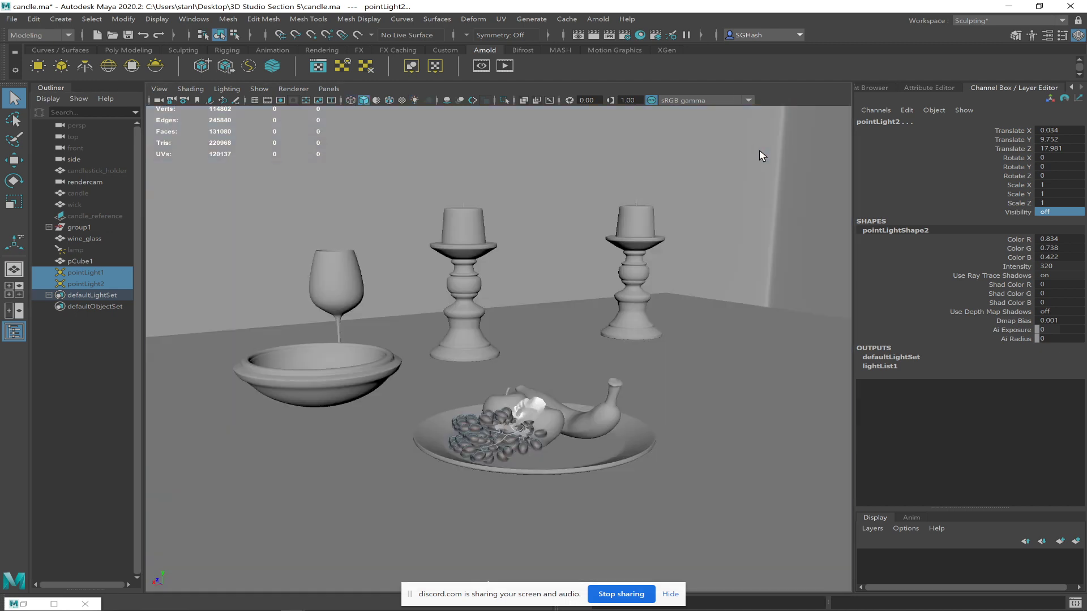
{"action": "key", "text": "7"}
{"action": "key", "text": "7"}
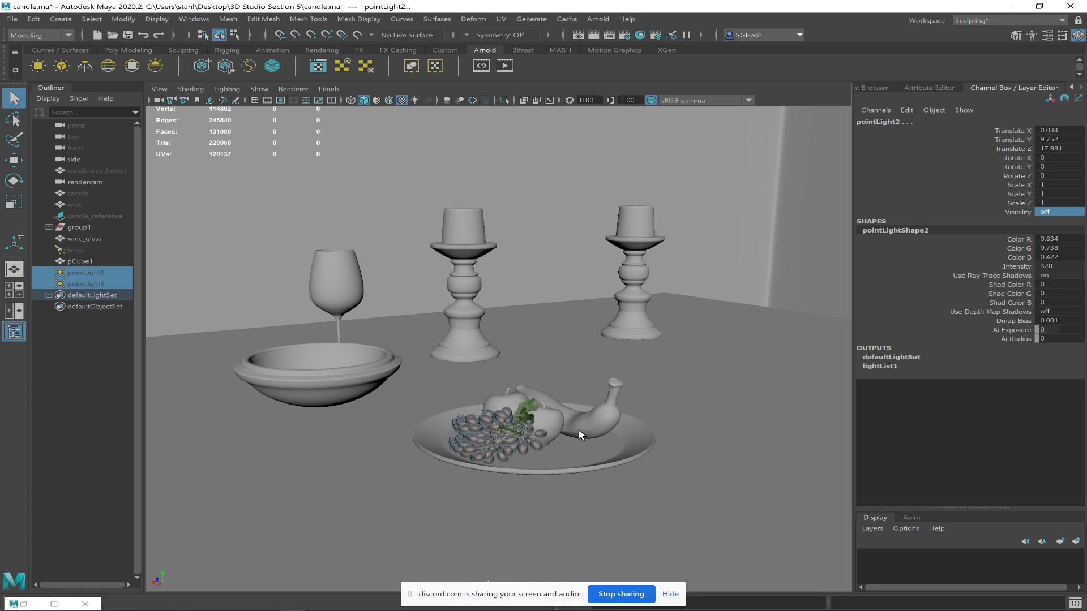
{"action": "key", "text": "7"}
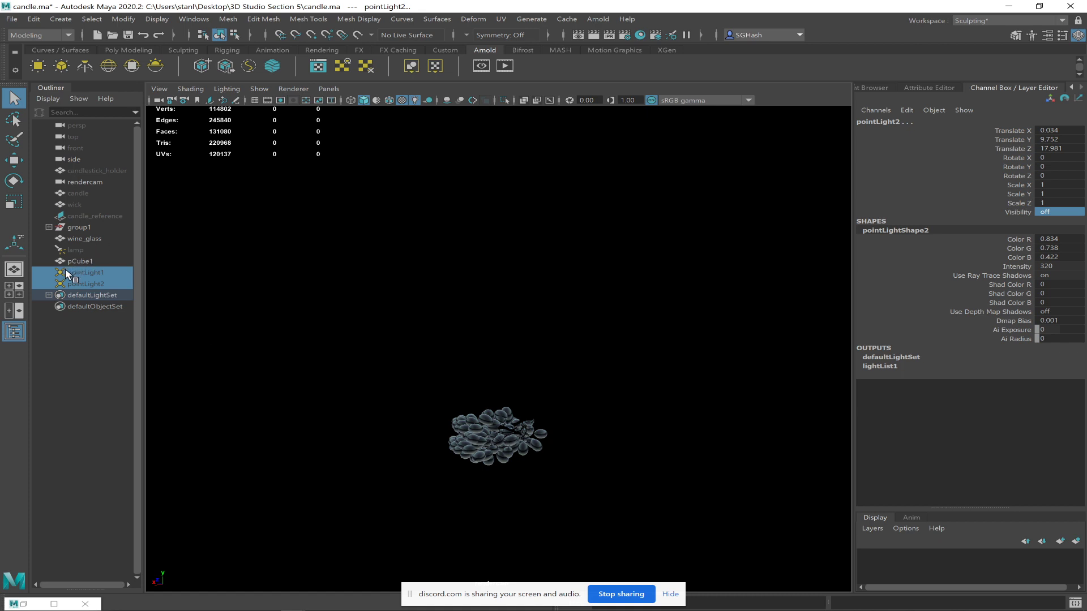
{"action": "left_click_drag", "start_coordinate": [67, 274], "coordinate": [432, 318]}
{"action": "left_click", "coordinate": [1042, 213]}
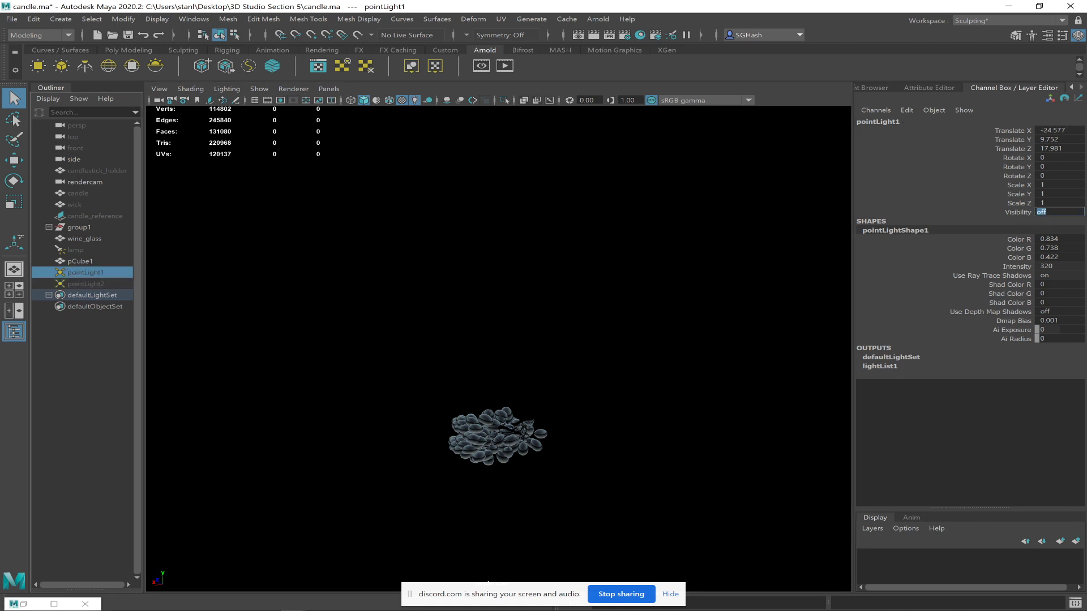
{"action": "left_click_drag", "start_coordinate": [1042, 212], "coordinate": [401, 297]}
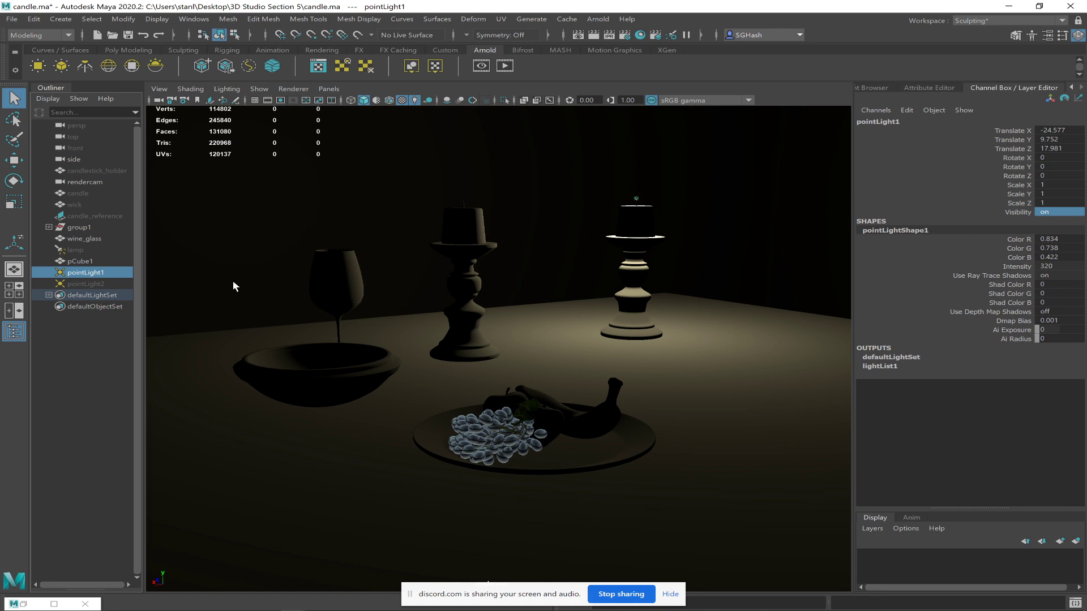
Set pointLight2's Visibility to 1 in the Channel Box and clear the selection.
{"action": "left_click", "coordinate": [89, 284], "text": "ctrl"}
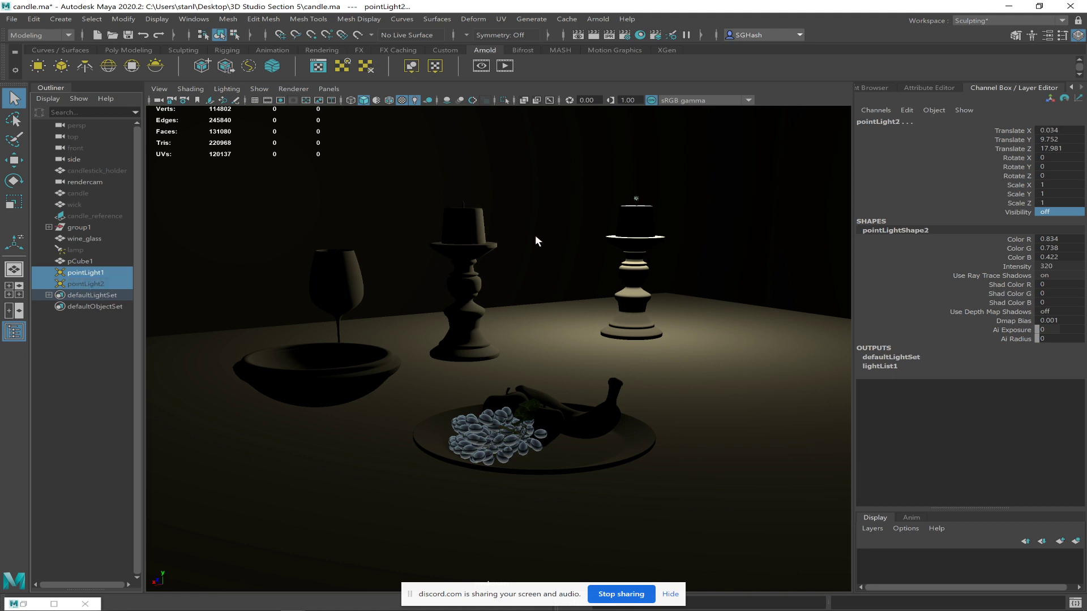
{"action": "right_click", "coordinate": [1049, 211]}
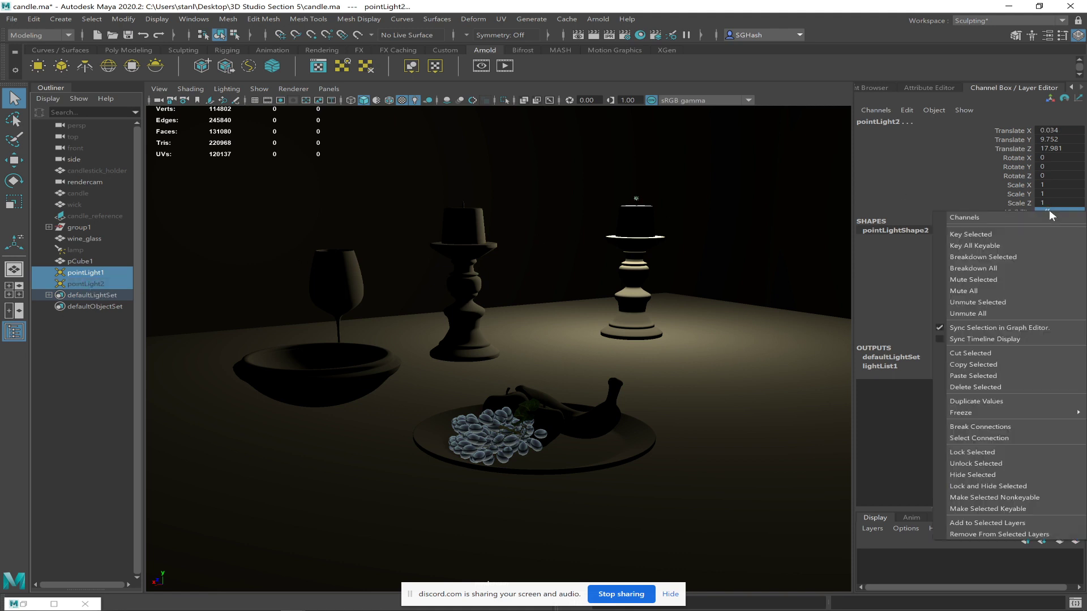
{"action": "left_click", "coordinate": [1048, 210]}
{"action": "left_click", "coordinate": [1048, 212]}
{"action": "type", "text": "1"}
{"action": "key", "text": "Return"}
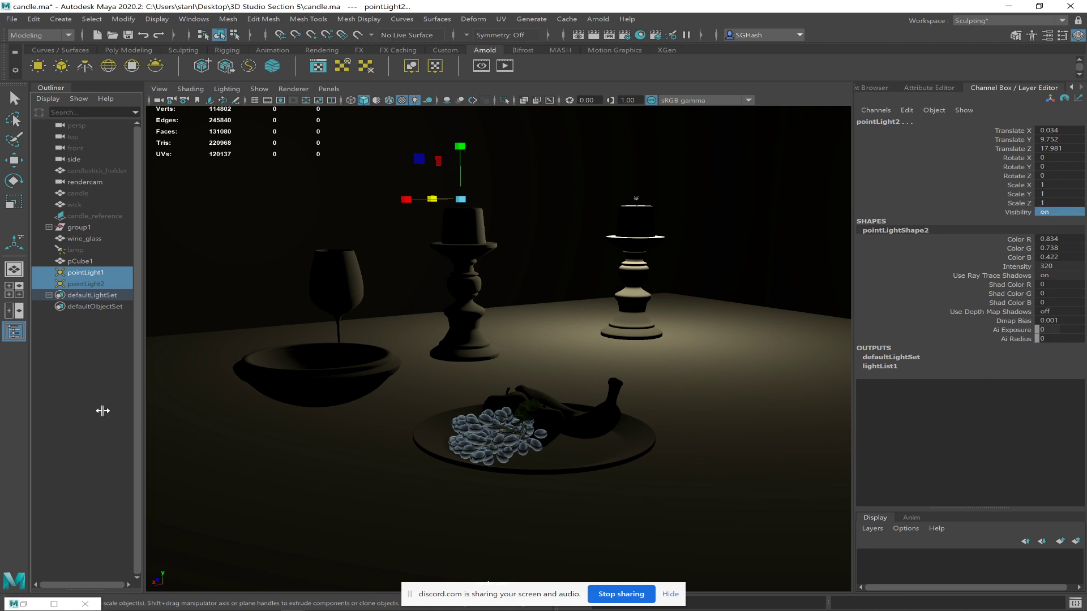
{"action": "key", "text": "q"}
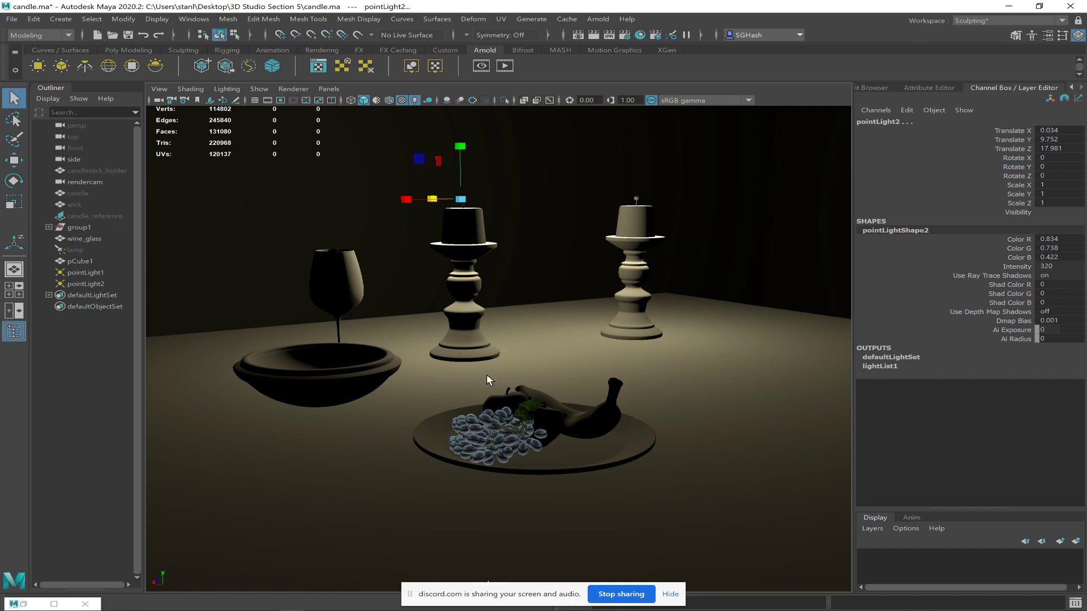
{"action": "left_click", "coordinate": [626, 224]}
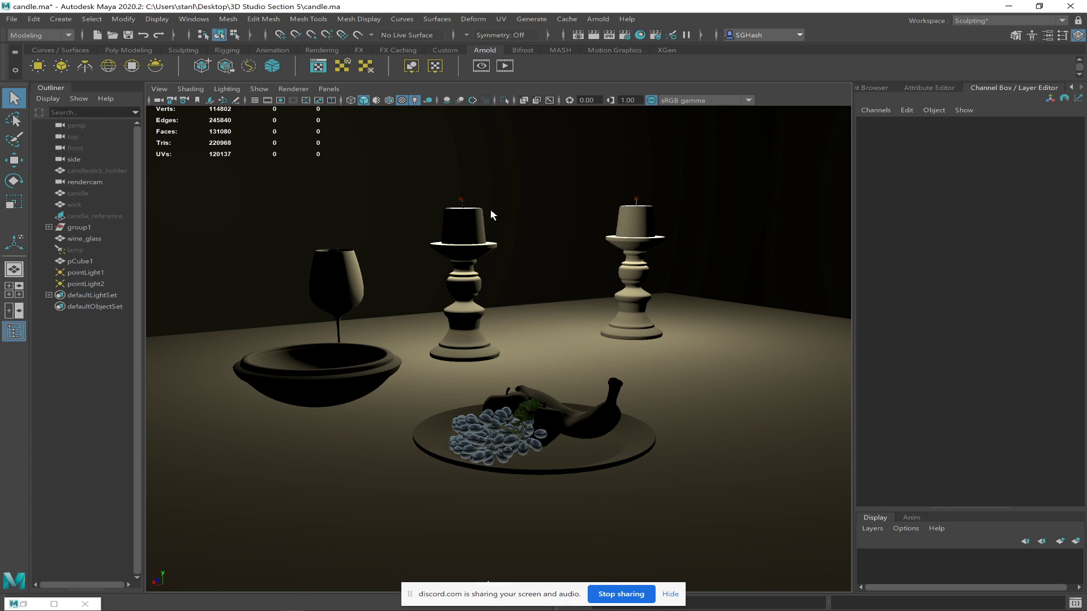
Open Render View and drag a render region over the candle render image.
{"action": "left_click", "coordinate": [581, 36]}
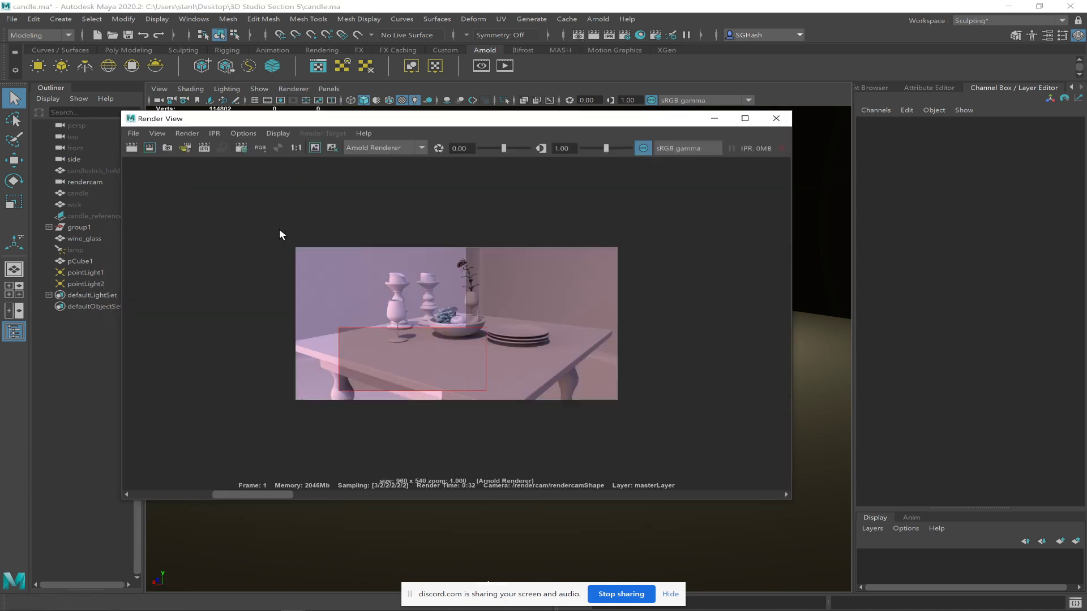
{"action": "left_click_drag", "start_coordinate": [248, 219], "coordinate": [462, 420]}
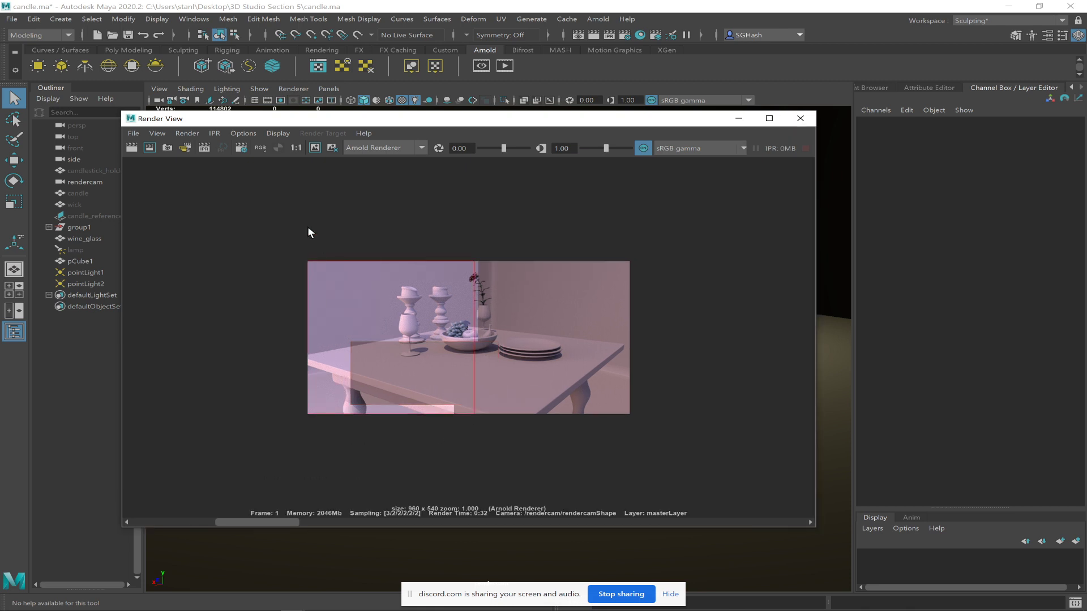
{"action": "left_click", "coordinate": [190, 133]}
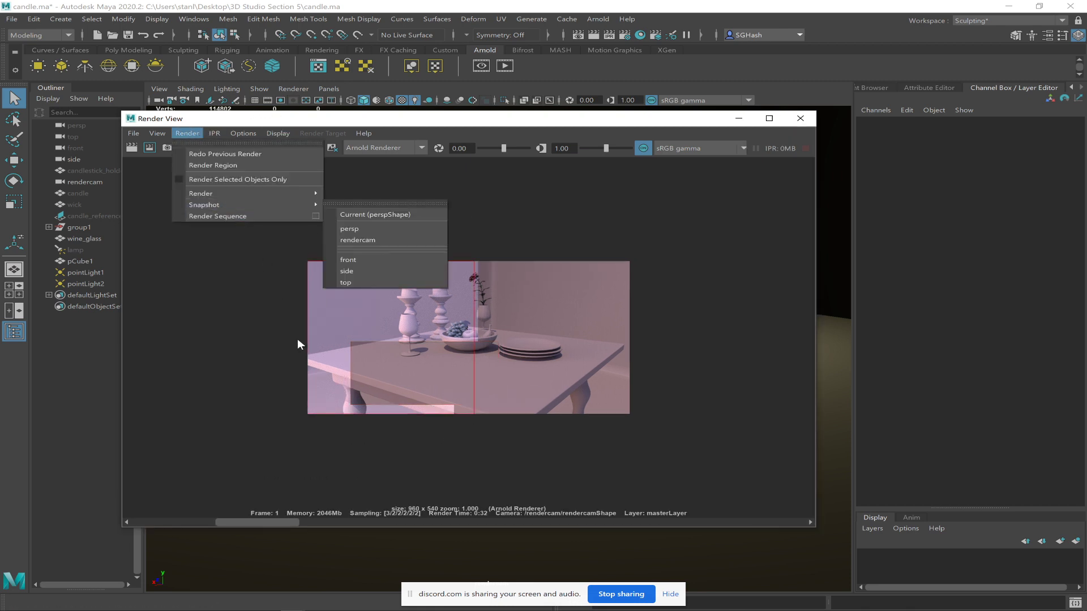
{"action": "left_click", "coordinate": [405, 294]}
{"action": "left_click_drag", "start_coordinate": [291, 238], "coordinate": [464, 436]}
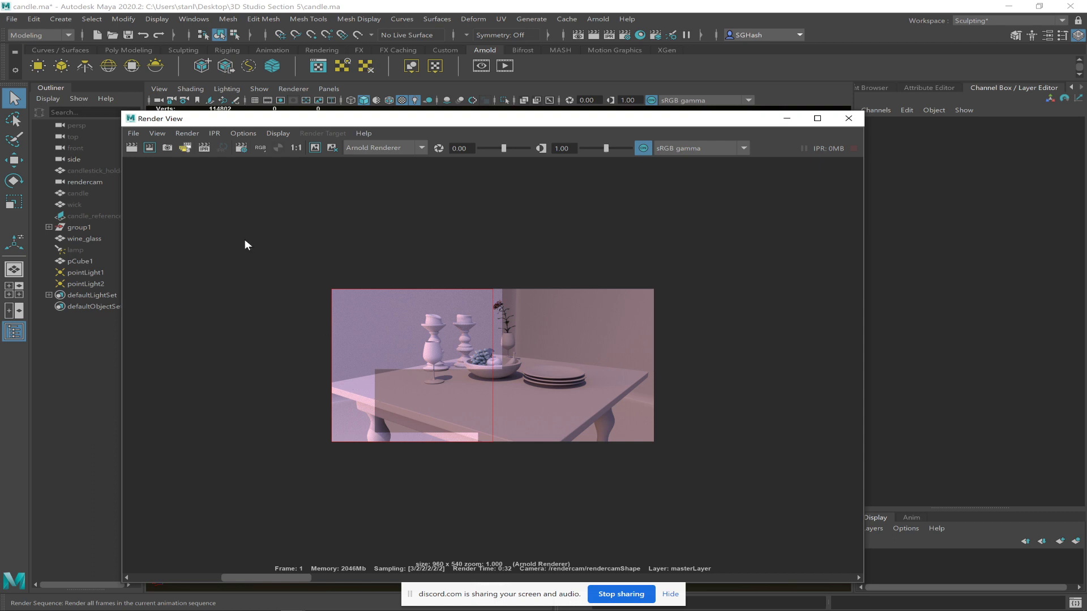
Render a new Arnold image, re-render the marked region, then switch windows.
{"action": "left_click", "coordinate": [149, 149]}
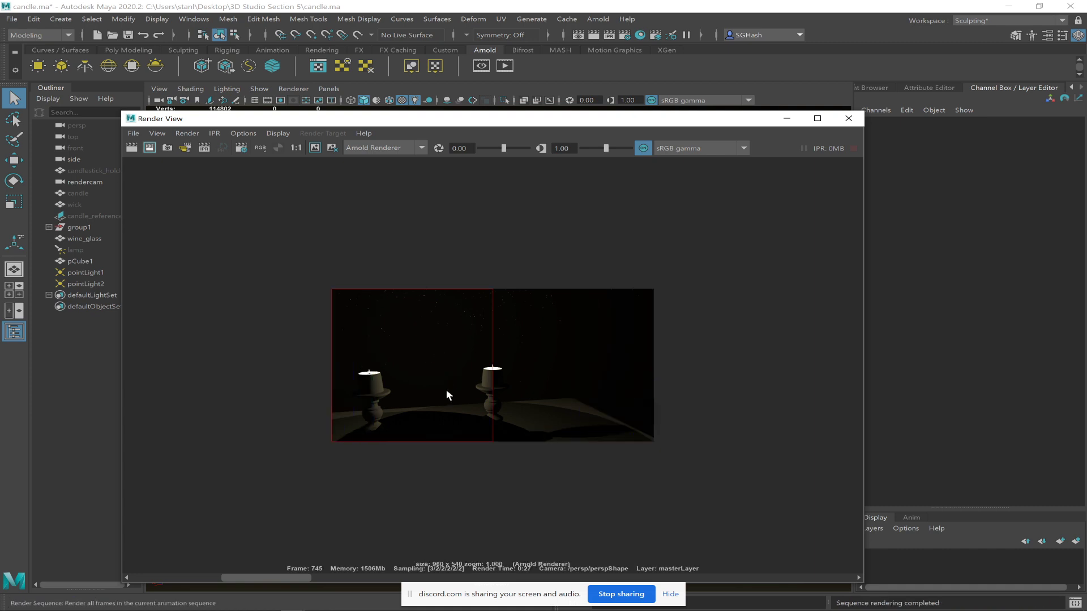
{"action": "left_click", "coordinate": [148, 148]}
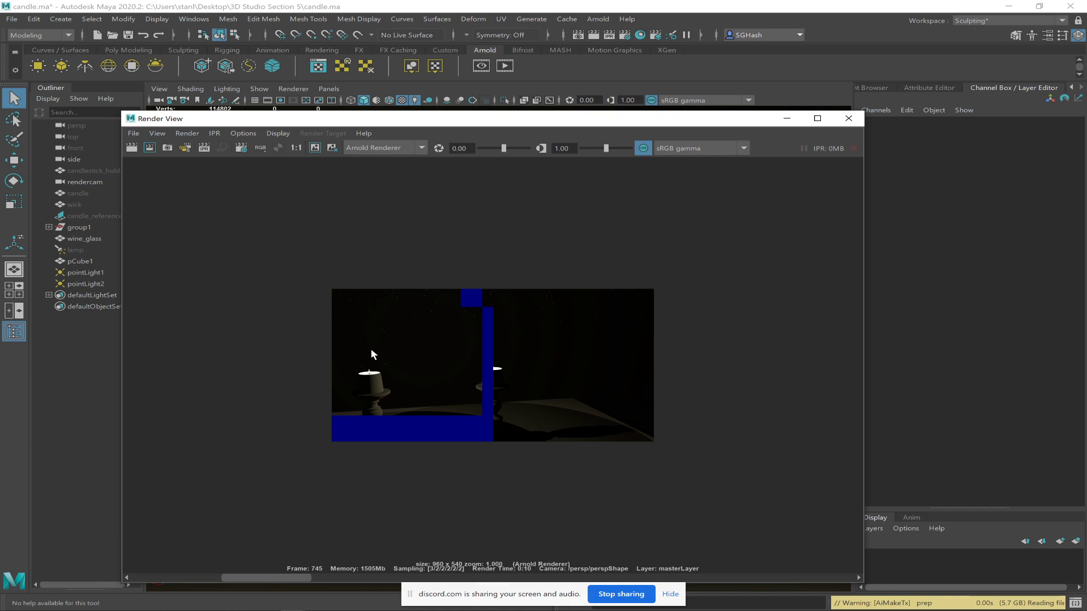
{"action": "key", "text": "alt+Tab"}
{"action": "key", "text": "alt+Tab"}
{"action": "key", "text": "alt+Tab"}
{"action": "key", "text": "alt+Tab"}
{"action": "key", "text": "alt+Tab"}
{"action": "key", "text": "alt+Tab"}
{"action": "key", "text": "alt+Tab"}
{"action": "key", "text": "alt+Tab"}
{"action": "key", "text": "alt+Tab"}
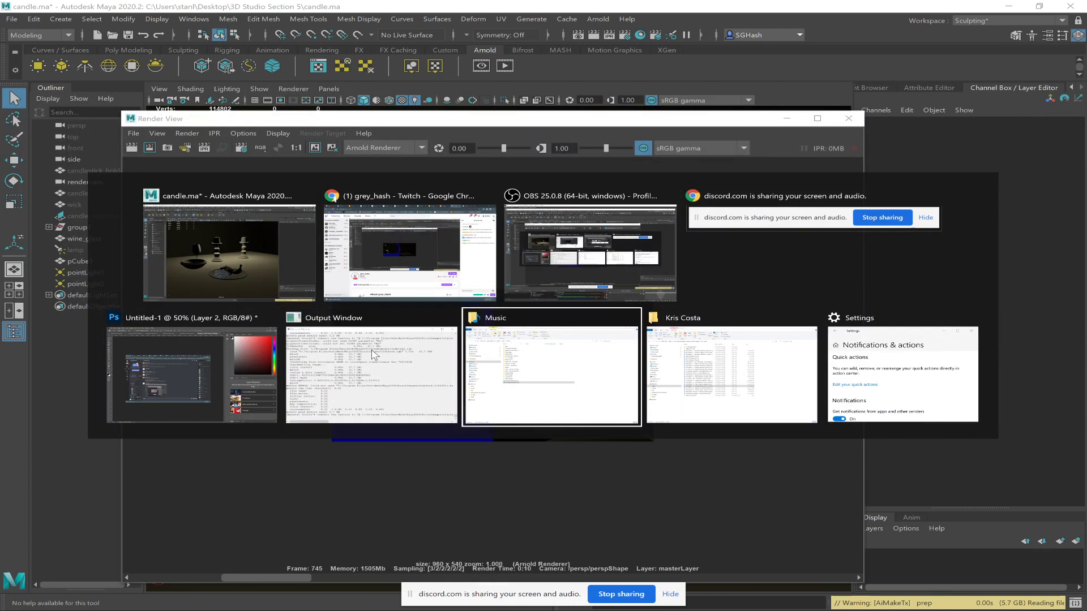
{"action": "key", "text": "alt+Tab"}
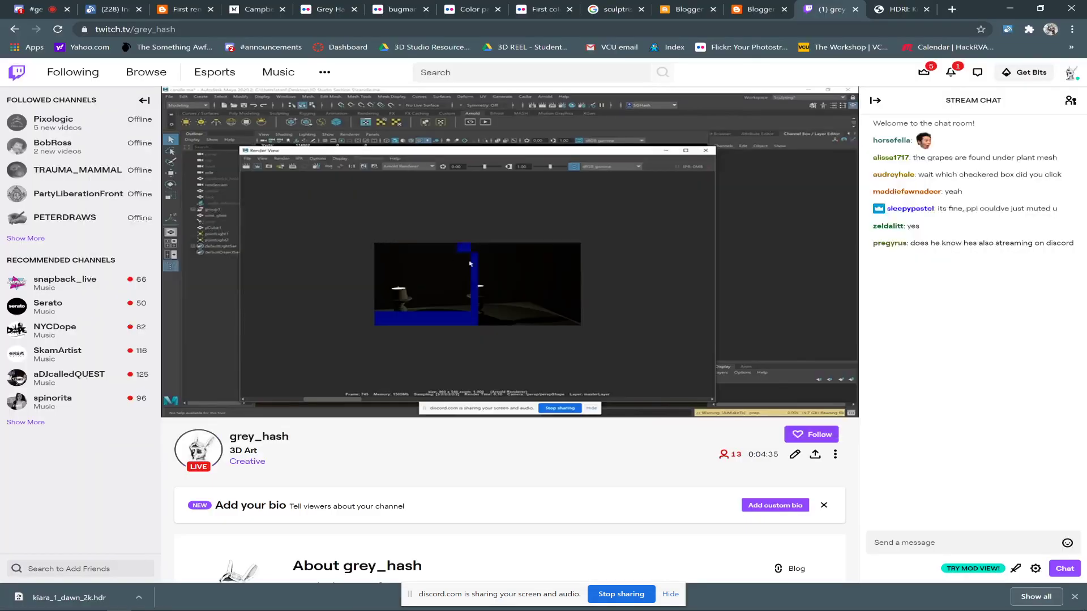
Disconnect from Discord's voice call, rejoin the General voice channel, and return to Maya.
{"action": "left_click", "coordinate": [60, 10]}
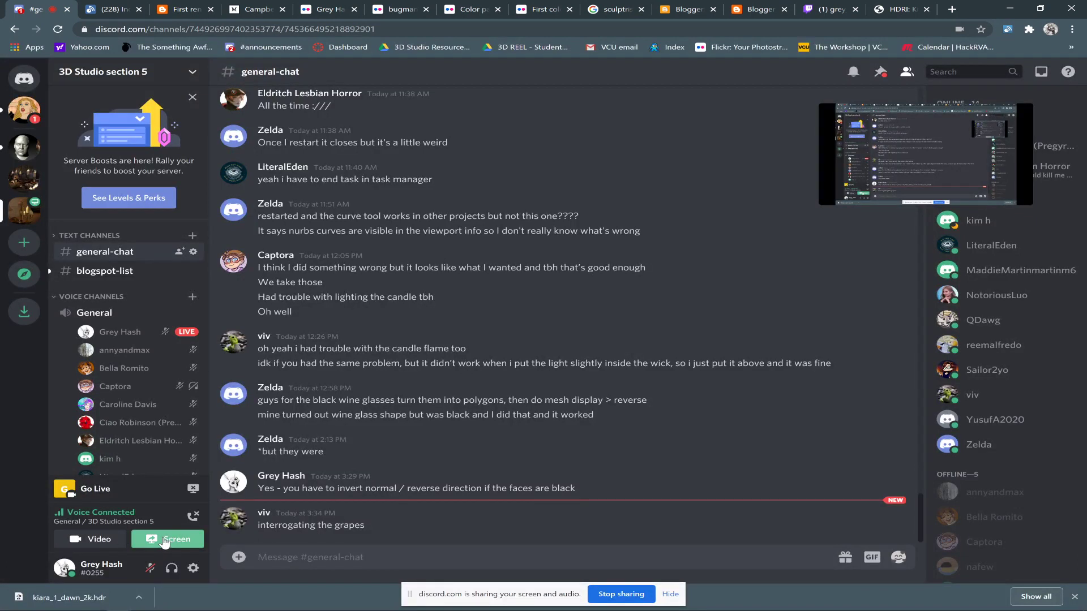
{"action": "left_click", "coordinate": [193, 516]}
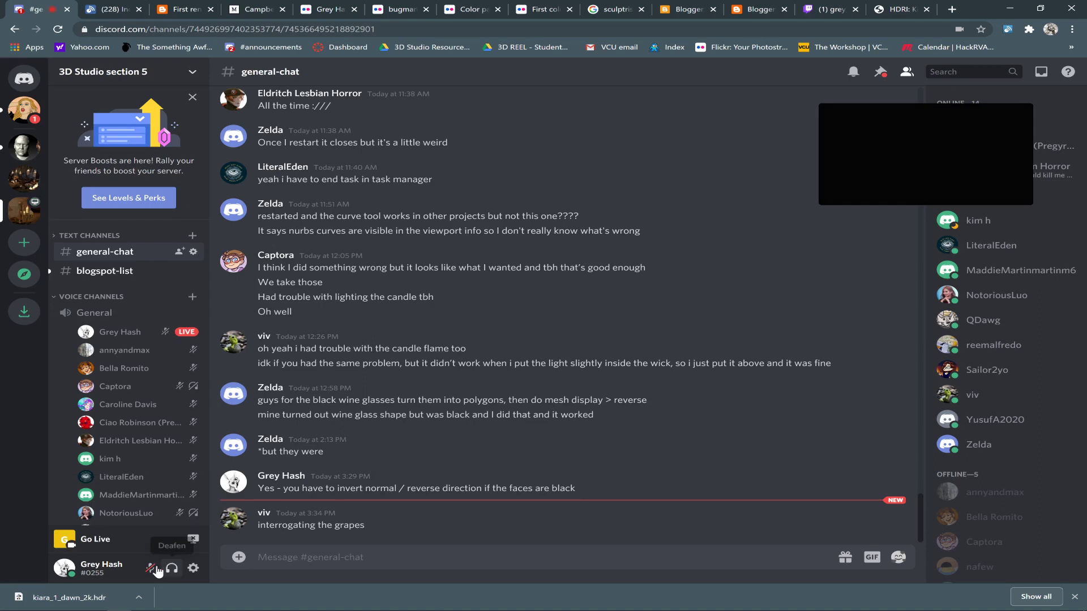
{"action": "left_click", "coordinate": [94, 313]}
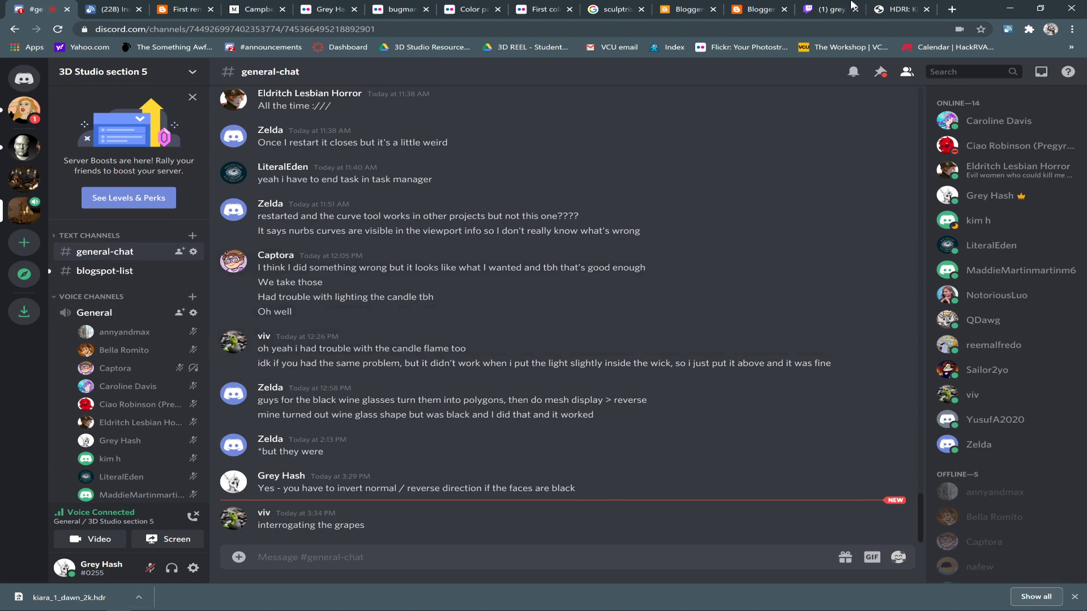
{"action": "key", "text": "alt+Tab"}
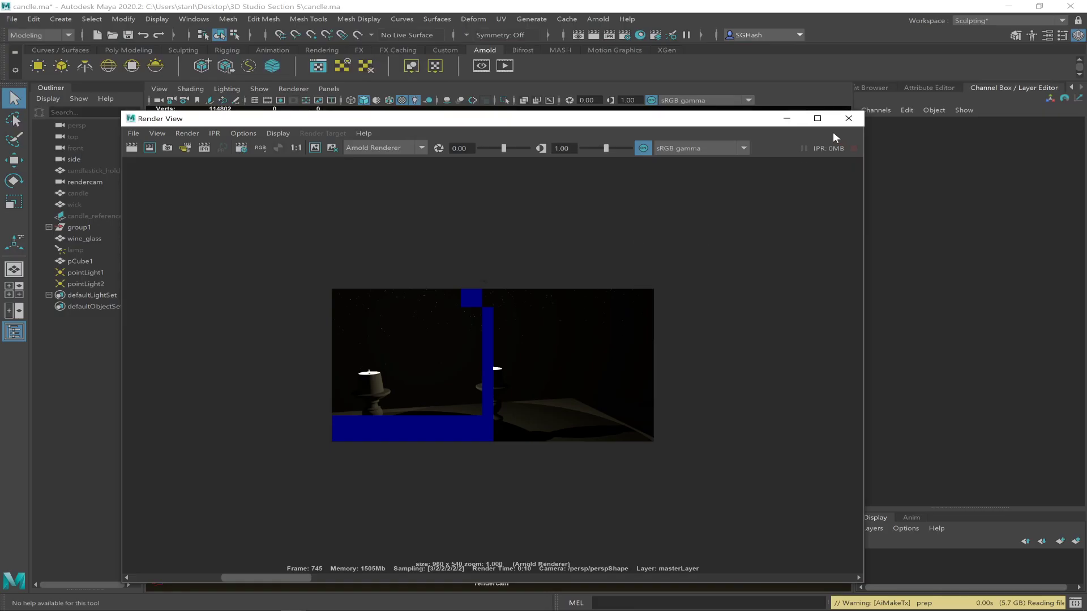
Minimize Render View, reopen it from the status line, and move it up and right.
{"action": "left_click", "coordinate": [786, 119]}
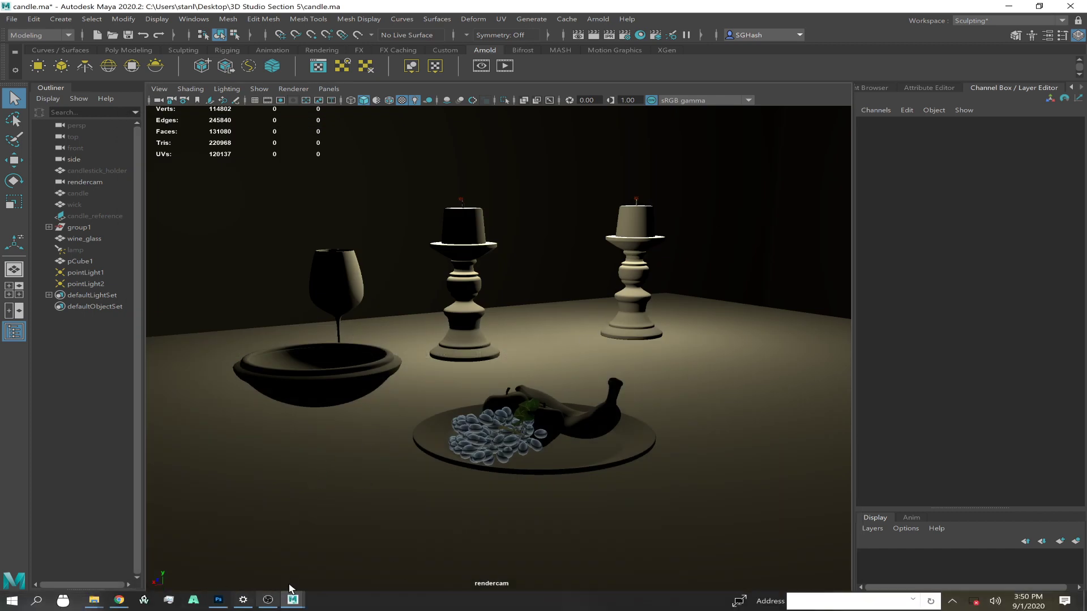
{"action": "mouse_move", "coordinate": [281, 600]}
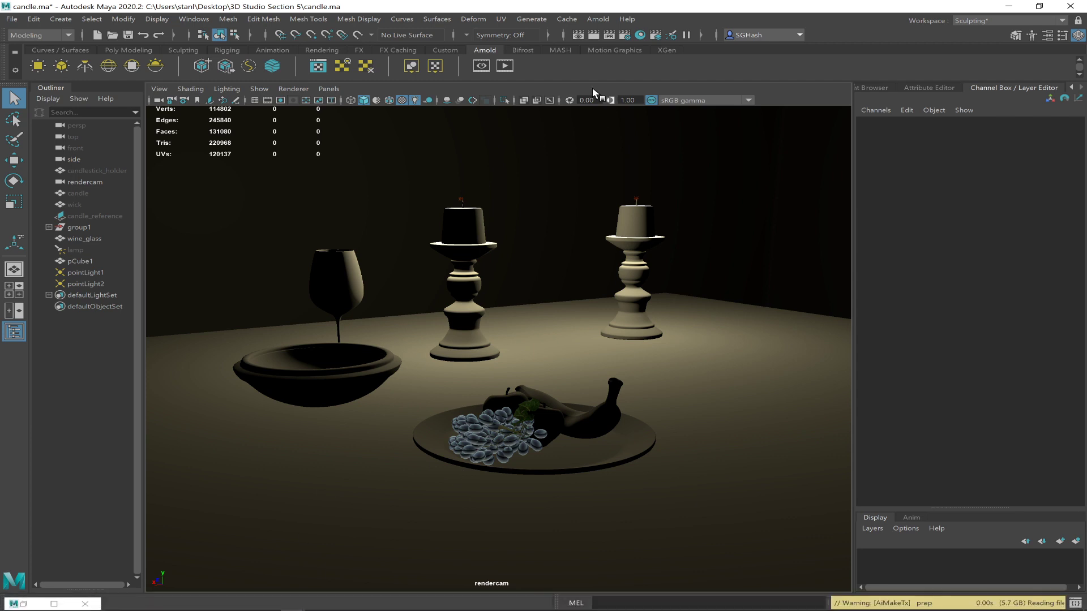
{"action": "left_click", "coordinate": [577, 36]}
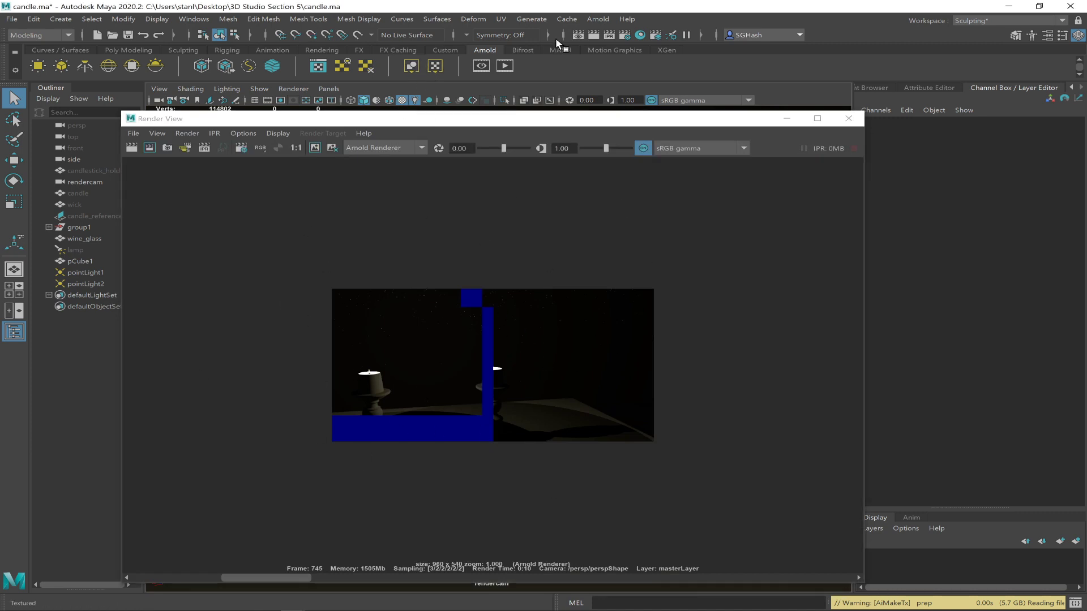
{"action": "left_click", "coordinate": [462, 124]}
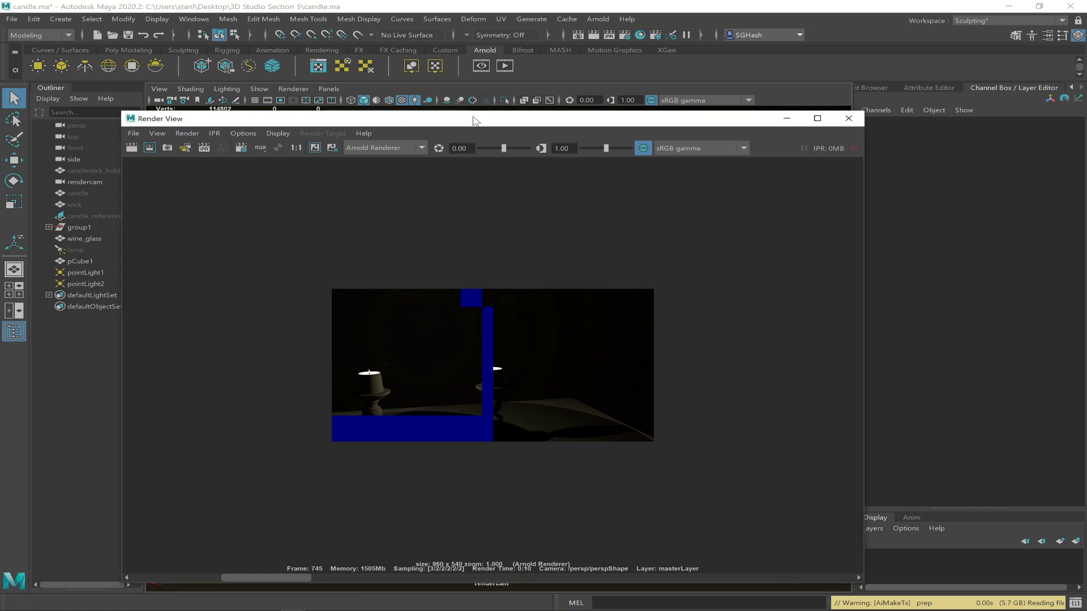
{"action": "left_click_drag", "start_coordinate": [462, 123], "coordinate": [545, 97]}
Render the candle table from rendercam in Arnold Render View and keep the image.
{"action": "left_click", "coordinate": [270, 107]}
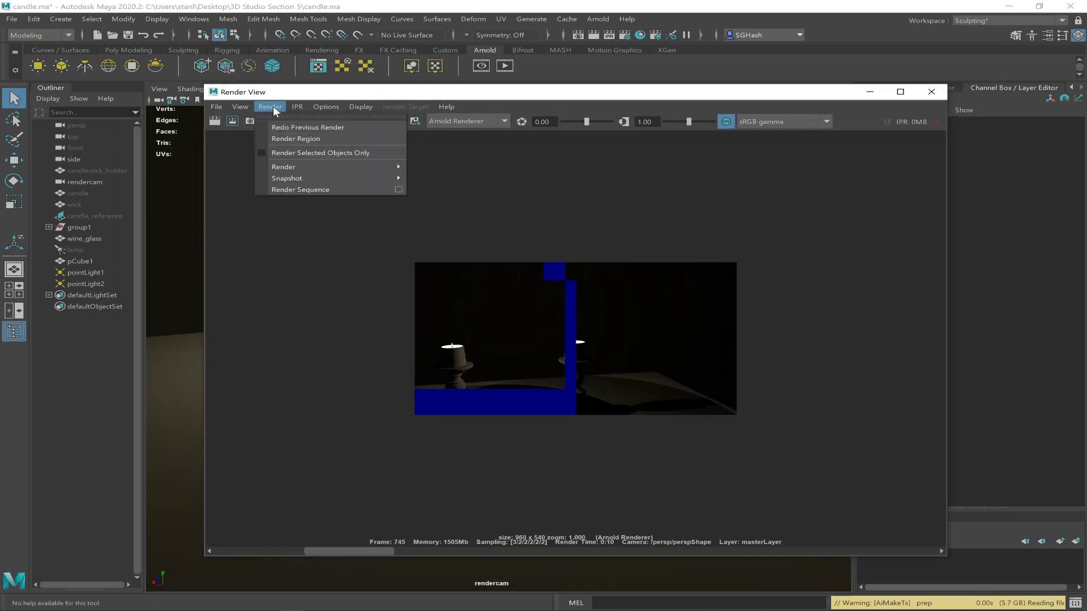
{"action": "mouse_move", "coordinate": [334, 167]}
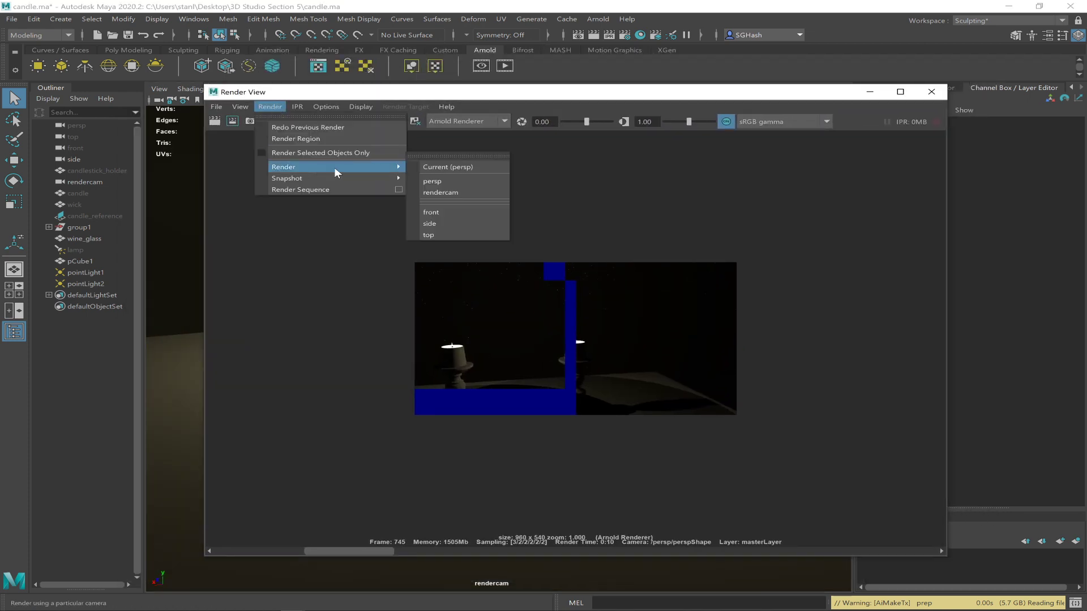
{"action": "left_click", "coordinate": [471, 192]}
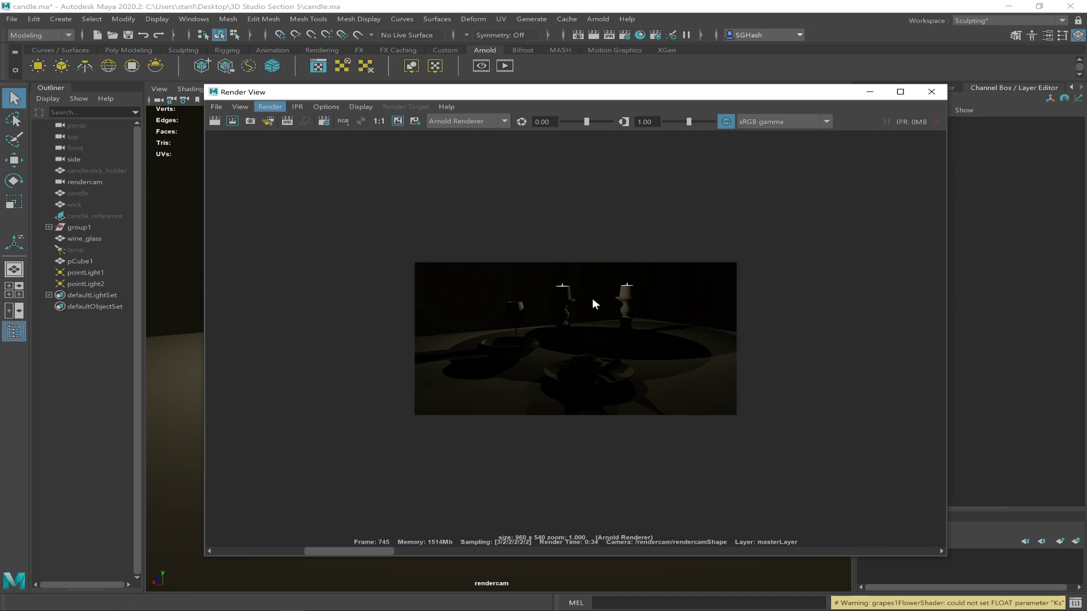
{"action": "left_click_drag", "start_coordinate": [686, 96], "coordinate": [784, 130]}
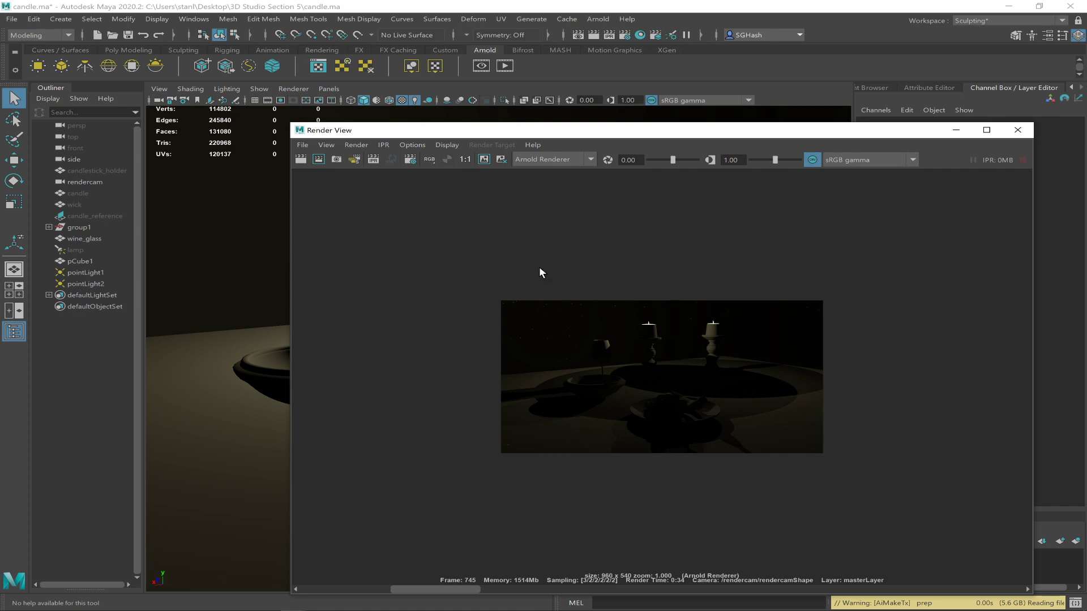
{"action": "left_click", "coordinate": [483, 160]}
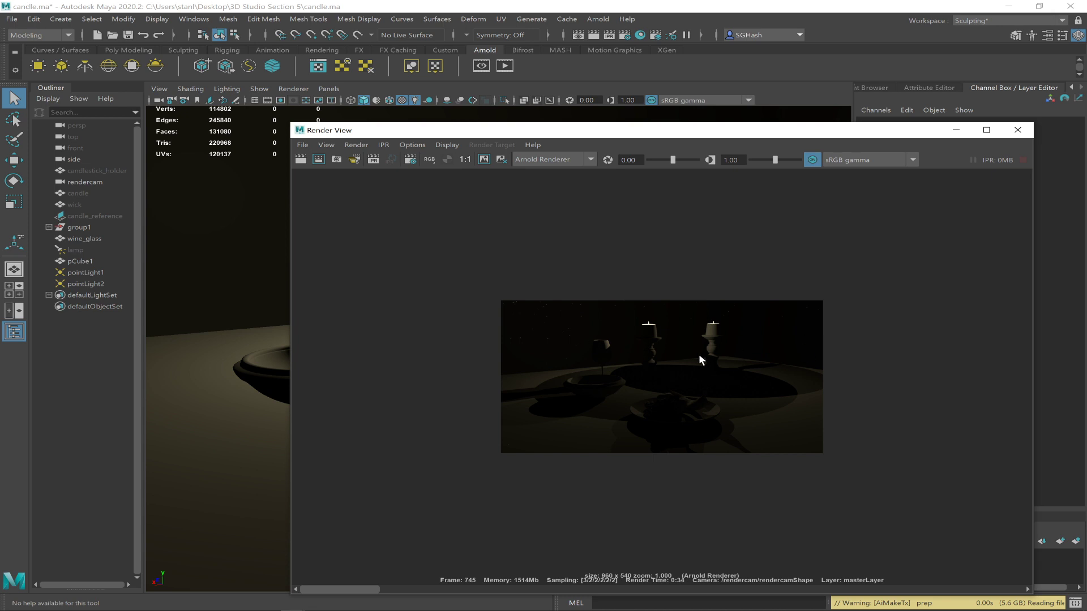
Set the lamp's visibility to 1 and re-render a region over the left of the image.
{"action": "left_click", "coordinate": [110, 249]}
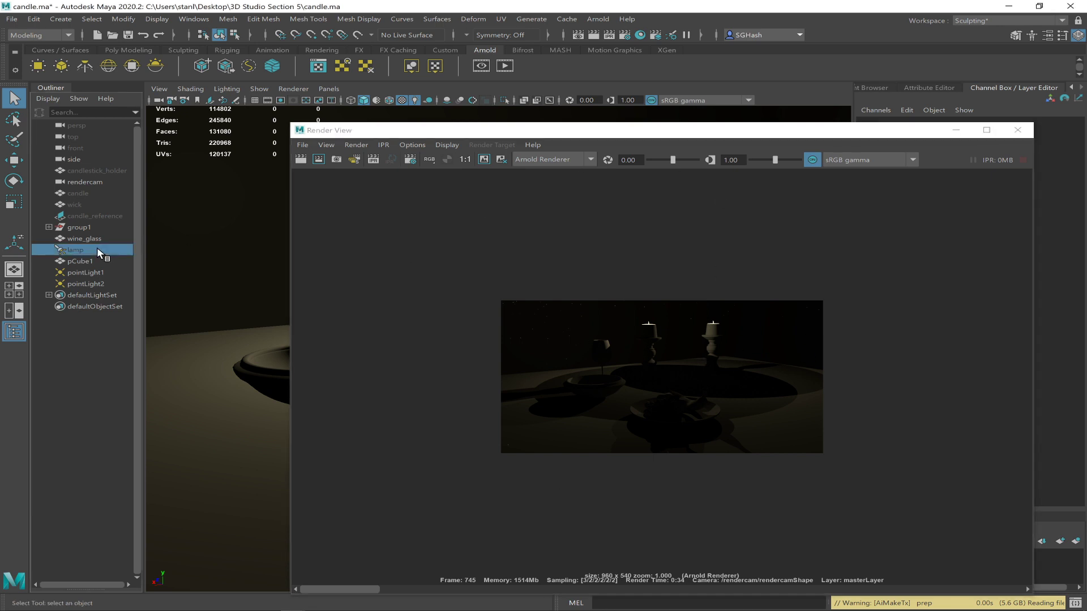
{"action": "left_click_drag", "start_coordinate": [683, 129], "coordinate": [539, 124]}
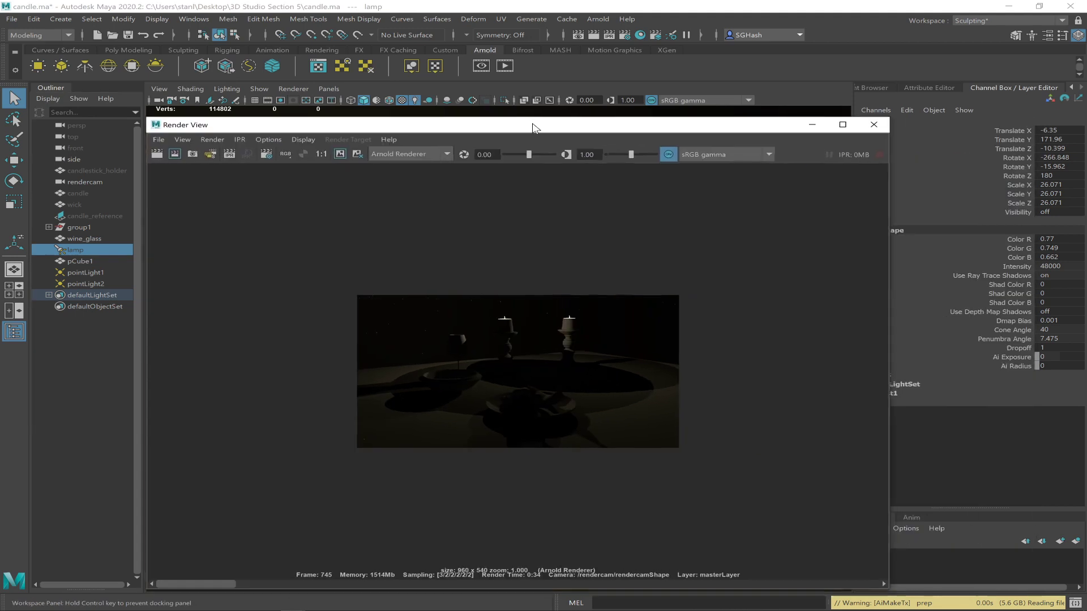
{"action": "left_click", "coordinate": [1053, 213]}
{"action": "type", "text": "1"}
{"action": "key", "text": "Return"}
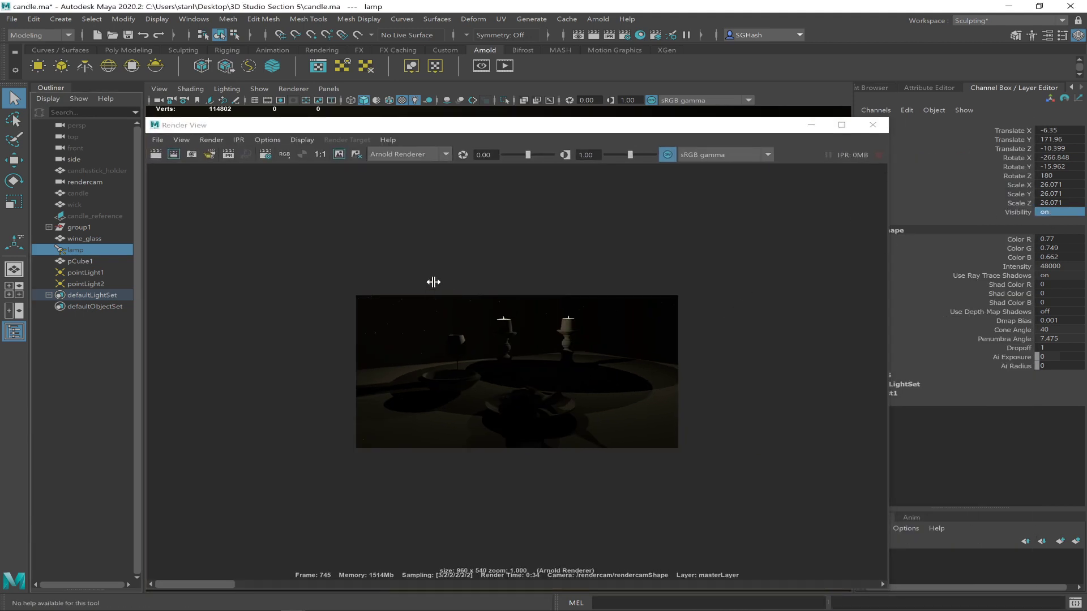
{"action": "left_click_drag", "start_coordinate": [340, 269], "coordinate": [534, 471]}
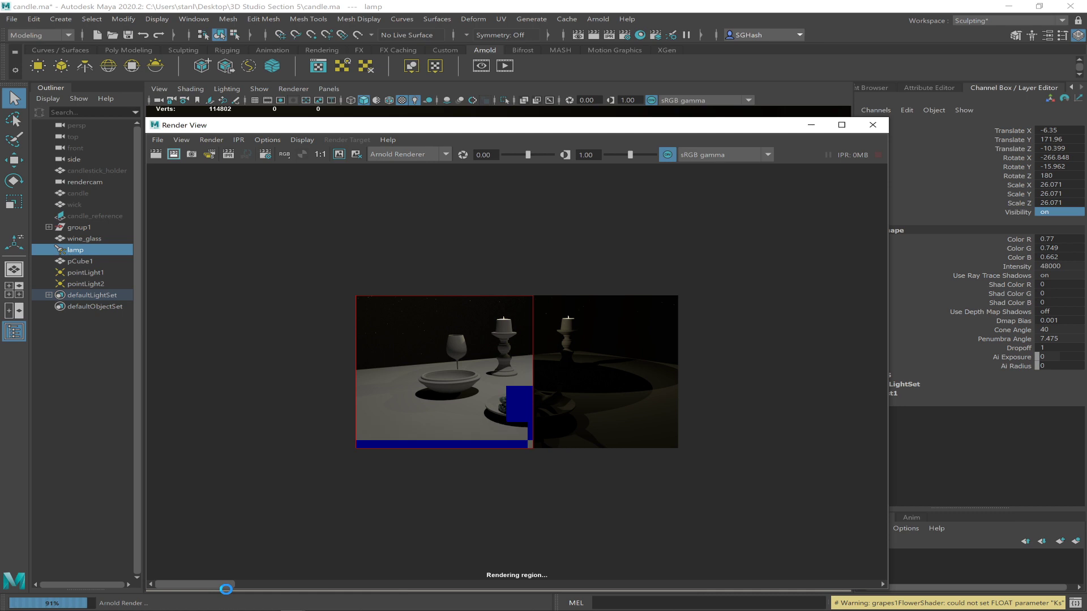
{"action": "left_click_drag", "start_coordinate": [205, 585], "coordinate": [169, 524]}
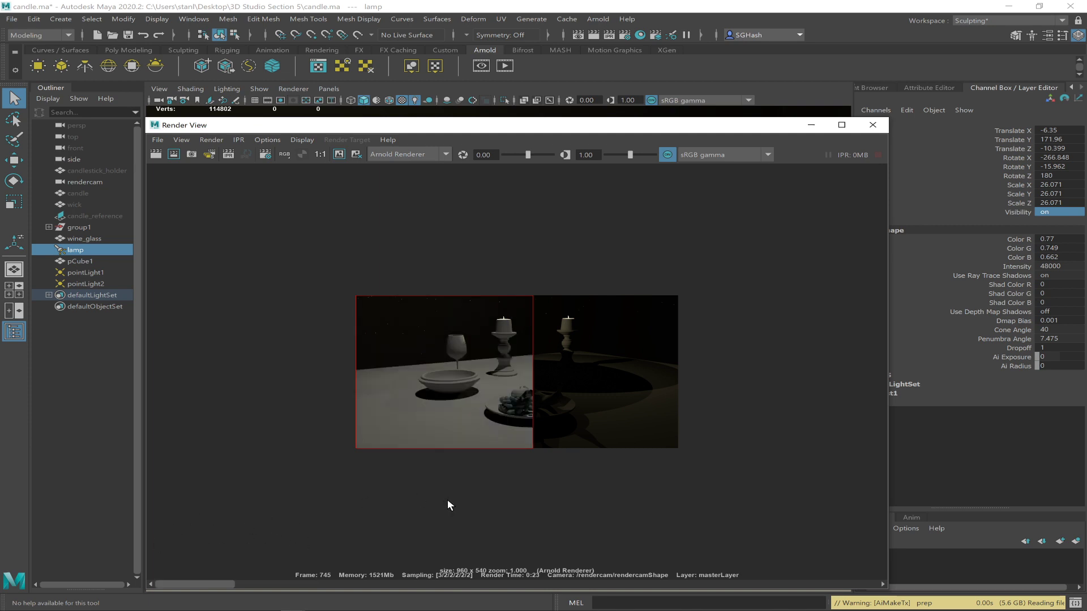
Change the lamp's Color to a light blue from the recent colour history.
{"action": "left_click", "coordinate": [59, 249]}
{"action": "key", "text": "ctrl+a"}
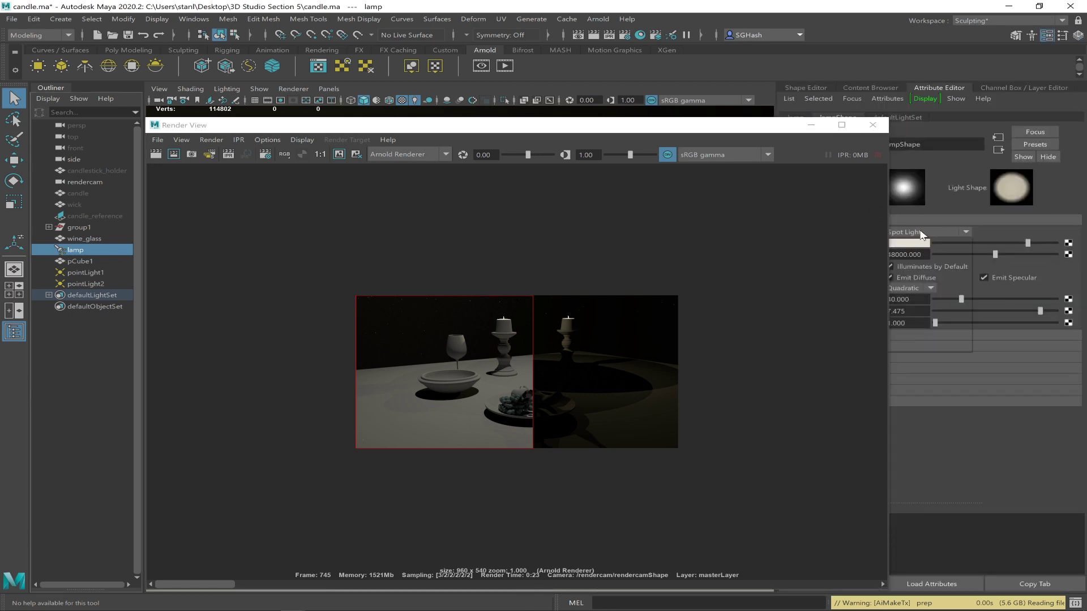
{"action": "left_click", "coordinate": [934, 232]}
{"action": "left_click", "coordinate": [1023, 228]}
{"action": "left_click", "coordinate": [902, 245]}
{"action": "left_click", "coordinate": [906, 245]}
{"action": "left_click", "coordinate": [842, 230]}
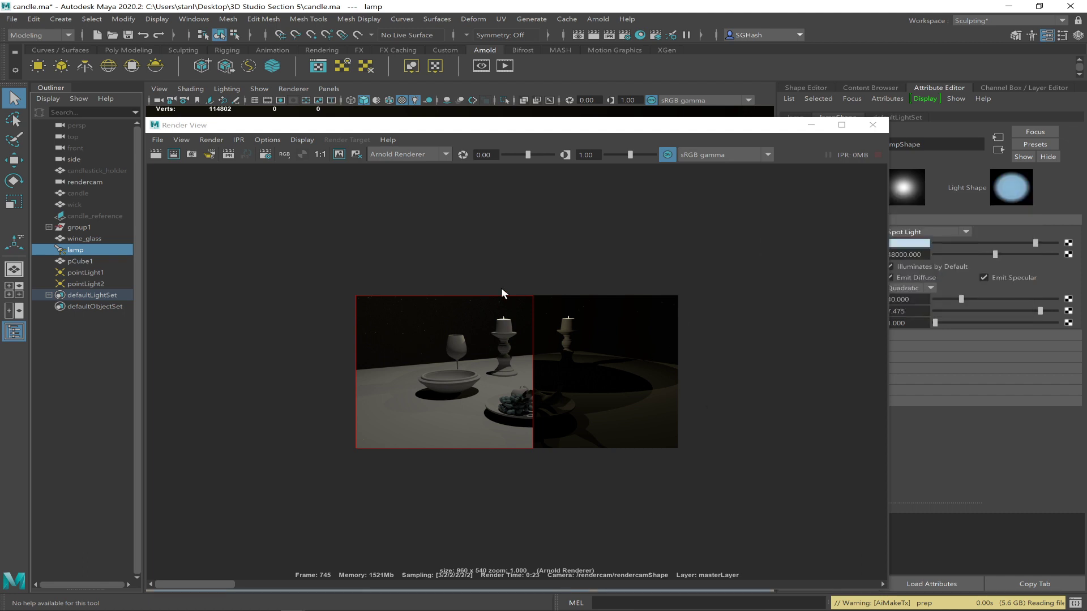
Re-render a region around the candles in the new blue light.
{"action": "left_click", "coordinate": [339, 154]}
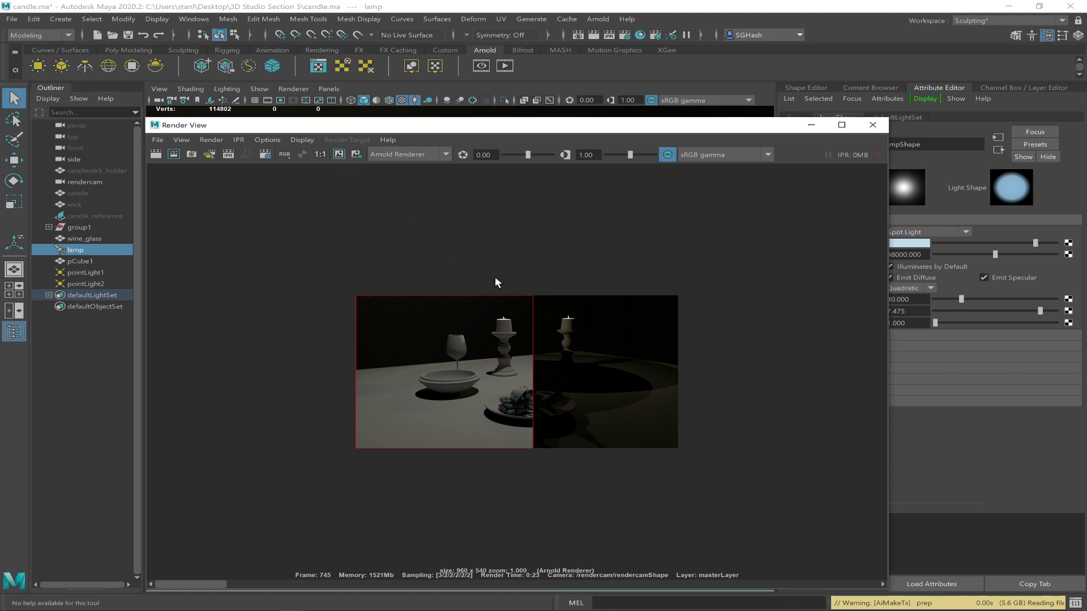
{"action": "left_click_drag", "start_coordinate": [479, 284], "coordinate": [726, 480]}
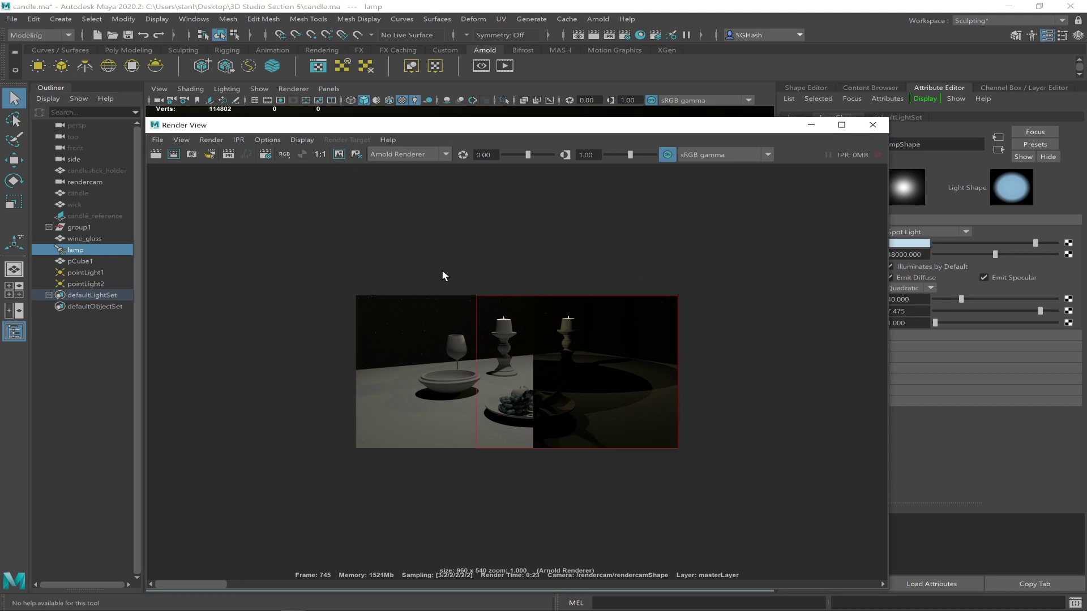
{"action": "left_click_drag", "start_coordinate": [466, 340], "coordinate": [604, 379]}
{"action": "left_click_drag", "start_coordinate": [443, 307], "coordinate": [654, 407]}
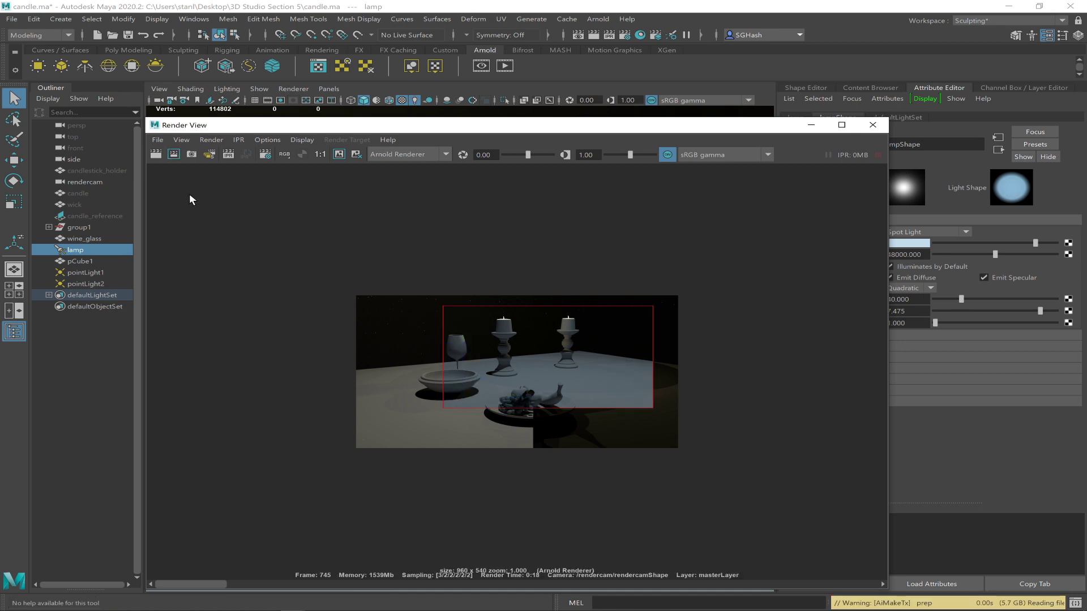
{"action": "left_click", "coordinate": [377, 289]}
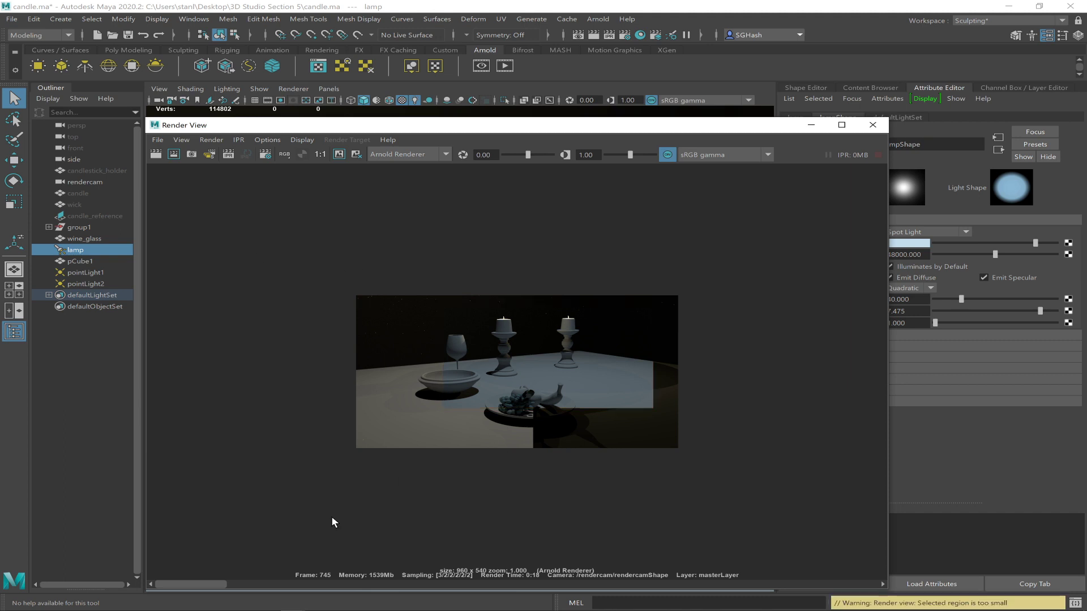
Compare the stored renders, ending on the fully lit one.
{"action": "left_click", "coordinate": [306, 585]}
{"action": "left_click", "coordinate": [216, 584]}
{"action": "left_click", "coordinate": [304, 585]}
{"action": "left_click", "coordinate": [186, 585]}
{"action": "left_click", "coordinate": [274, 585]}
{"action": "left_click", "coordinate": [211, 584]}
Re-render the left part, bottom strip, upper-left and right edge until the frame is blue.
{"action": "mouse_move", "coordinate": [337, 287]}
{"action": "left_mouse_down"}
{"action": "mouse_move", "coordinate": [439, 456]}
{"action": "mouse_move", "coordinate": [480, 460]}
{"action": "left_mouse_up"}
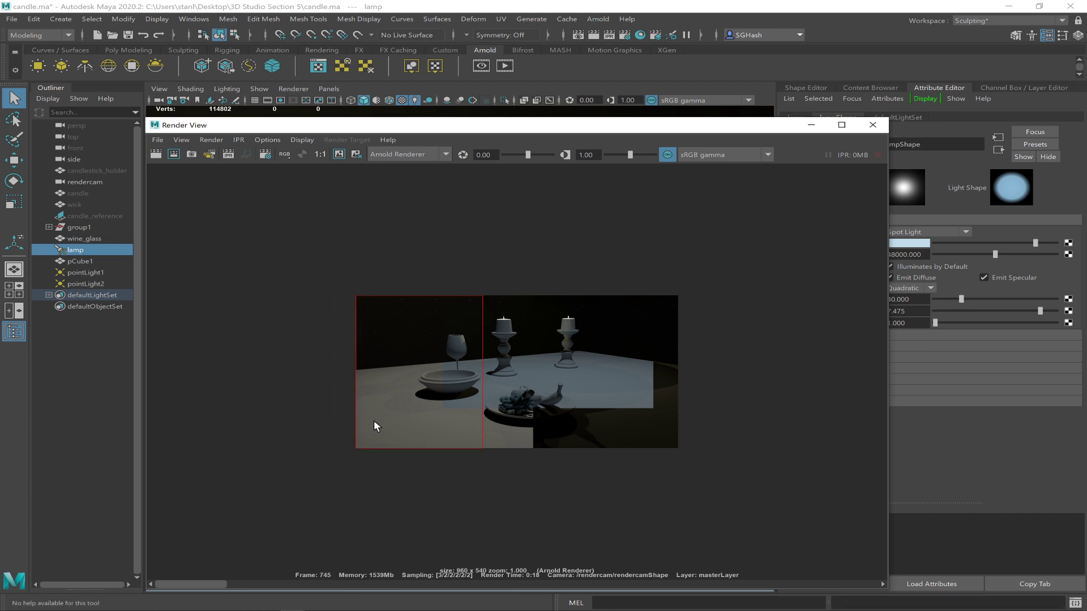
{"action": "left_click_drag", "start_coordinate": [331, 404], "coordinate": [749, 472]}
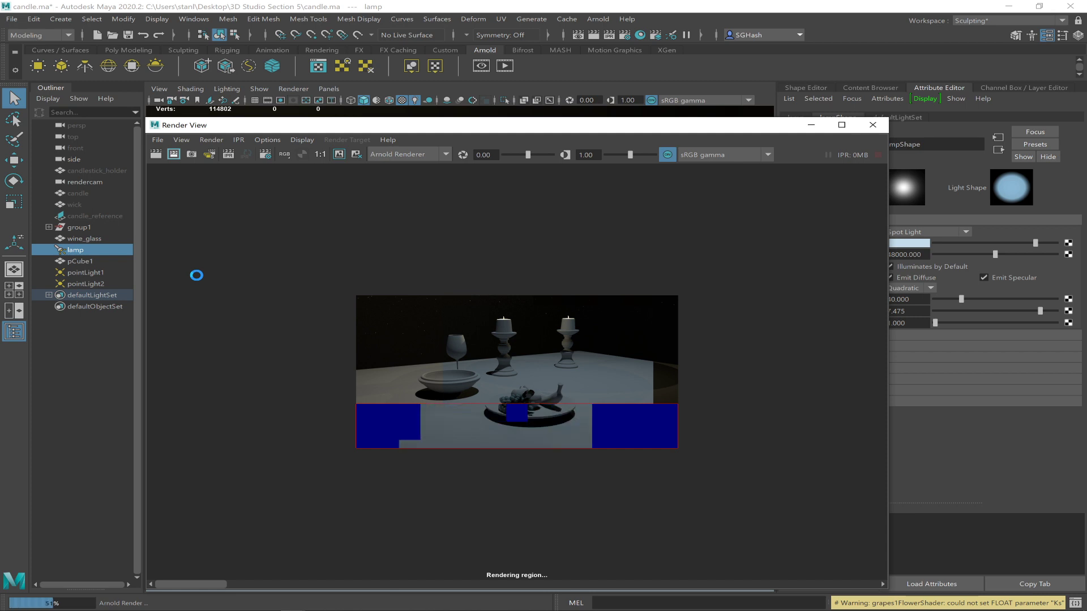
{"action": "left_click_drag", "start_coordinate": [341, 286], "coordinate": [463, 417]}
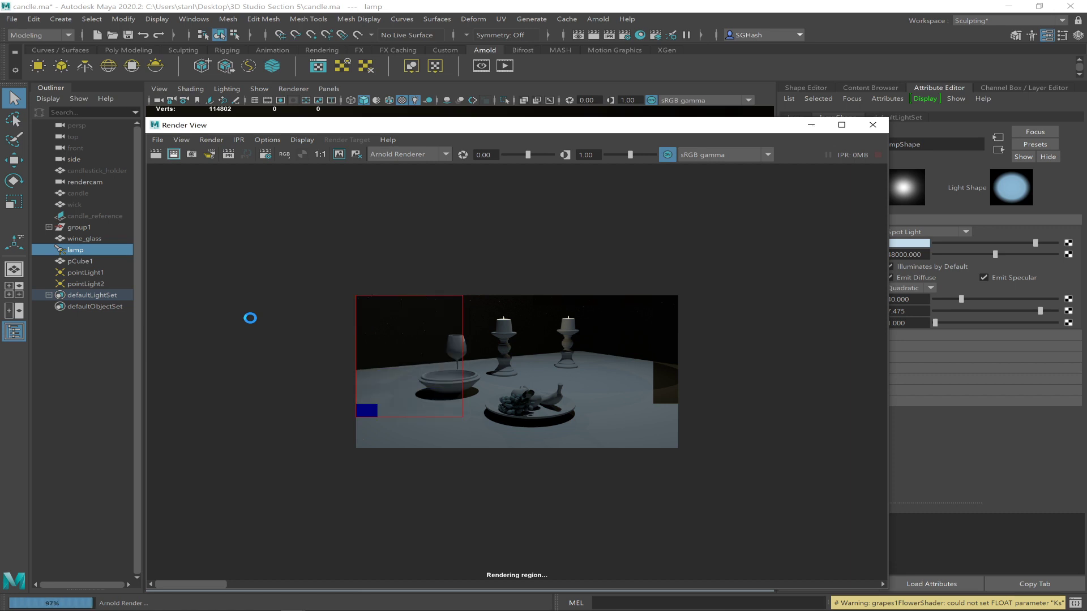
{"action": "left_click_drag", "start_coordinate": [628, 294], "coordinate": [688, 409]}
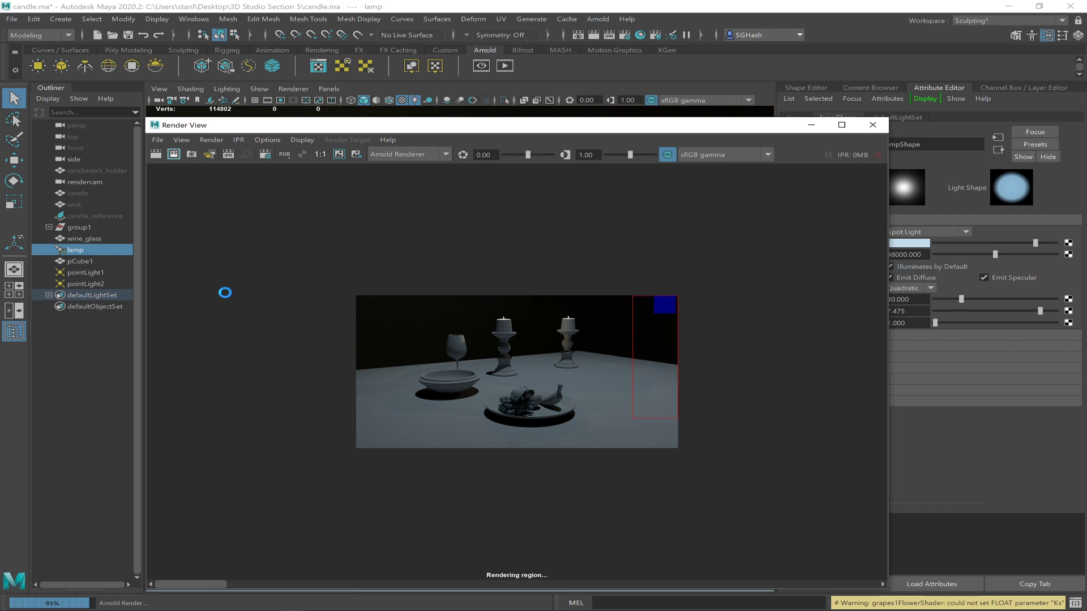
{"action": "left_click", "coordinate": [580, 412]}
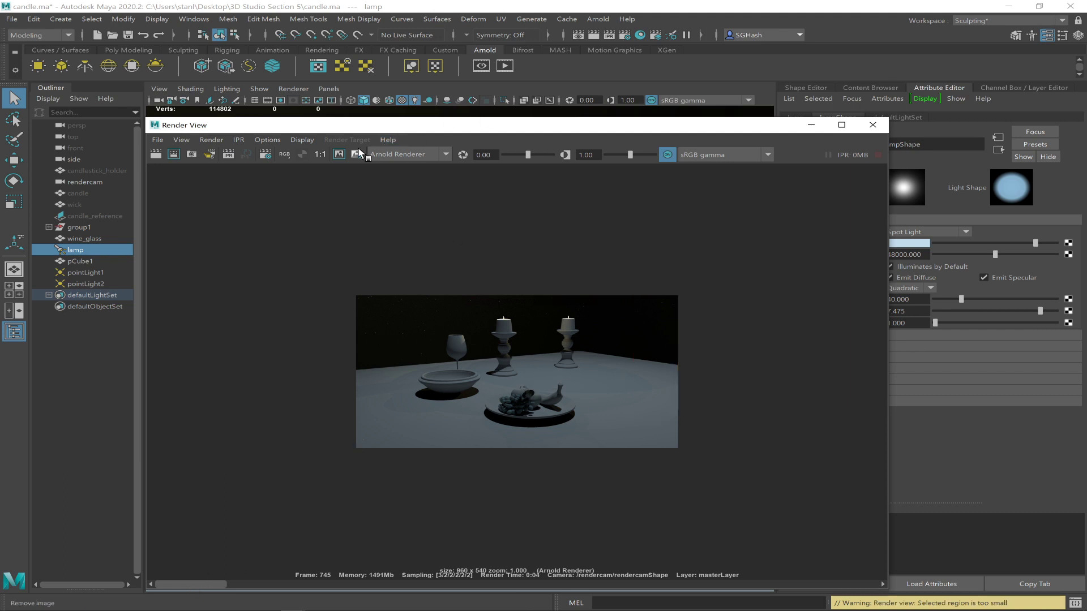
Scrub through the stored snapshots, then minimize the Render View.
{"action": "left_click_drag", "start_coordinate": [196, 584], "coordinate": [364, 575]}
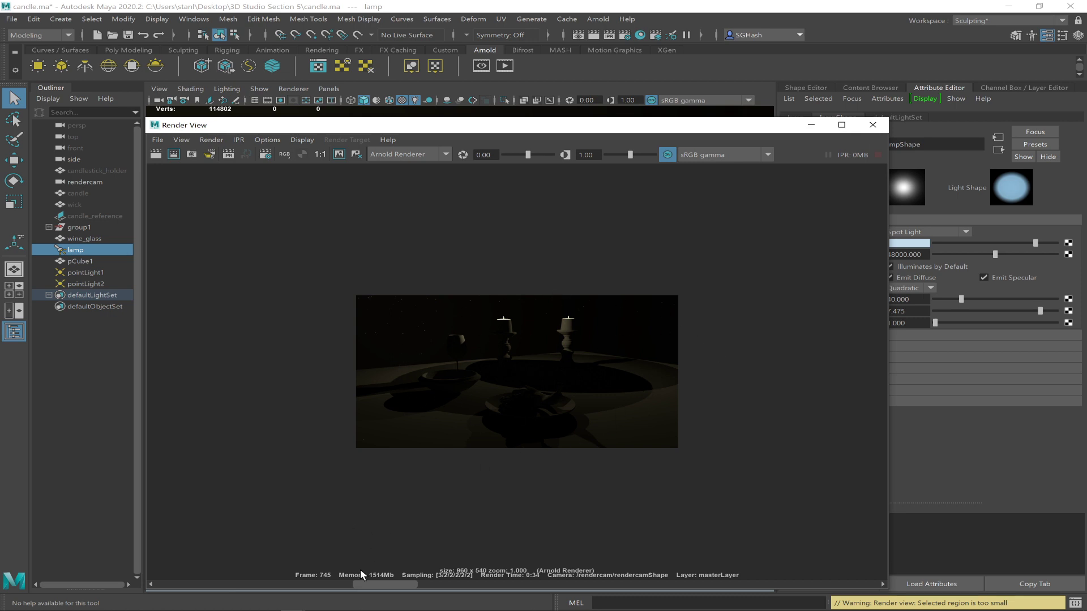
{"action": "left_click_drag", "start_coordinate": [365, 586], "coordinate": [167, 585]}
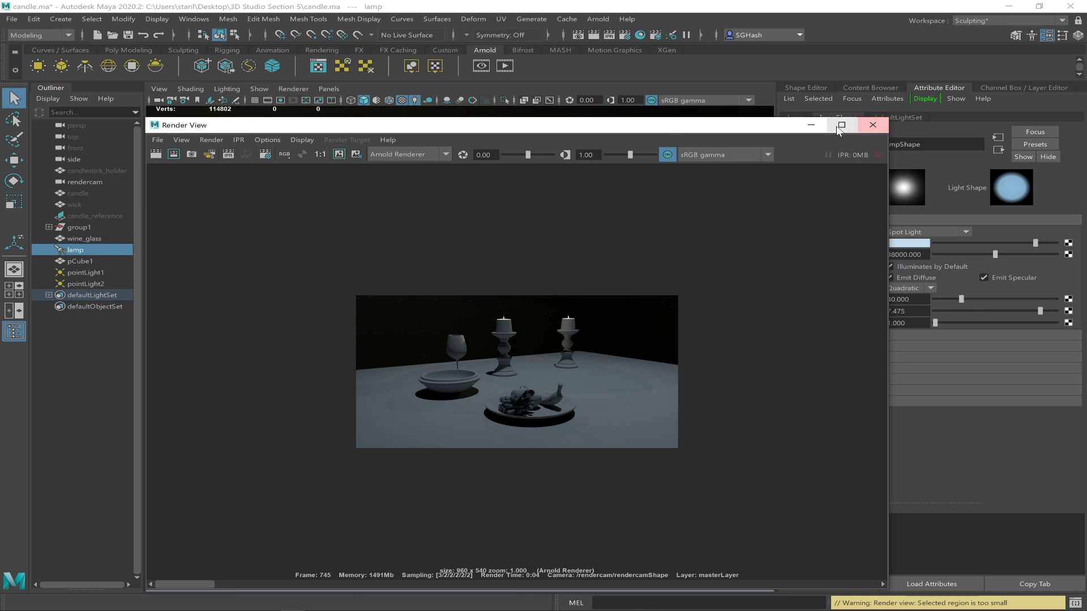
{"action": "left_click", "coordinate": [812, 125]}
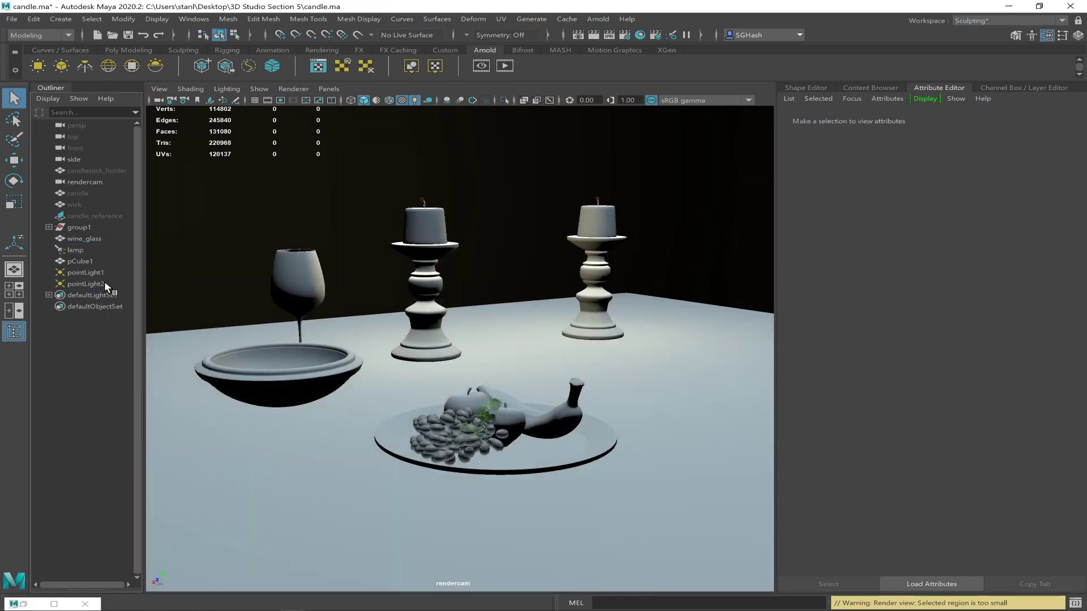
Hide pointLight1, pointLight2 and the lamp with Ctrl+H.
{"action": "left_click", "coordinate": [104, 281]}
{"action": "left_click", "coordinate": [85, 273], "text": "ctrl"}
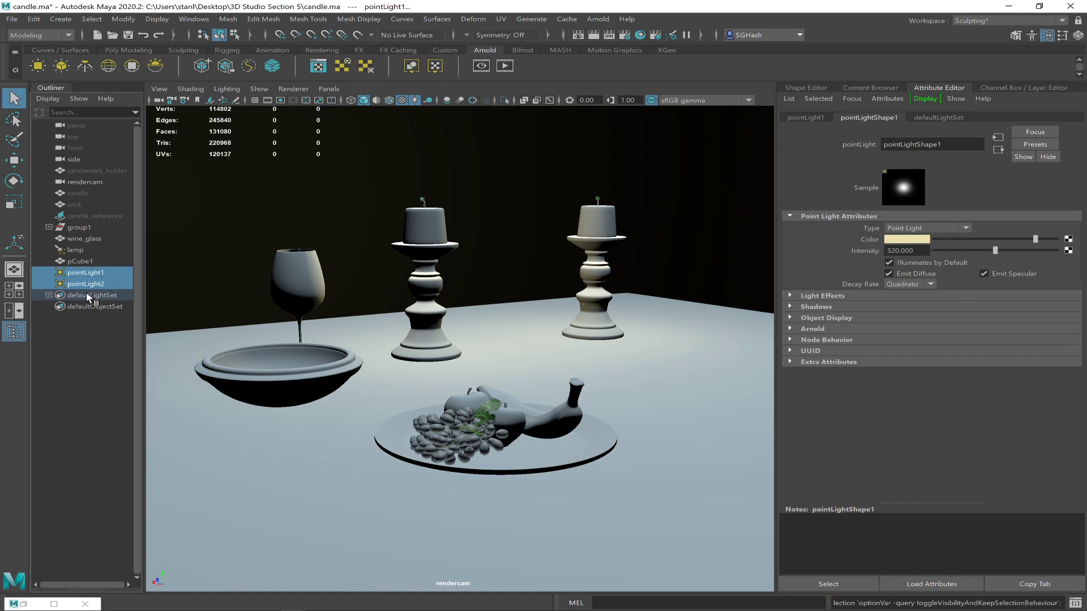
{"action": "key", "text": "ctrl+h"}
{"action": "left_click", "coordinate": [84, 395]}
{"action": "left_click", "coordinate": [79, 249]}
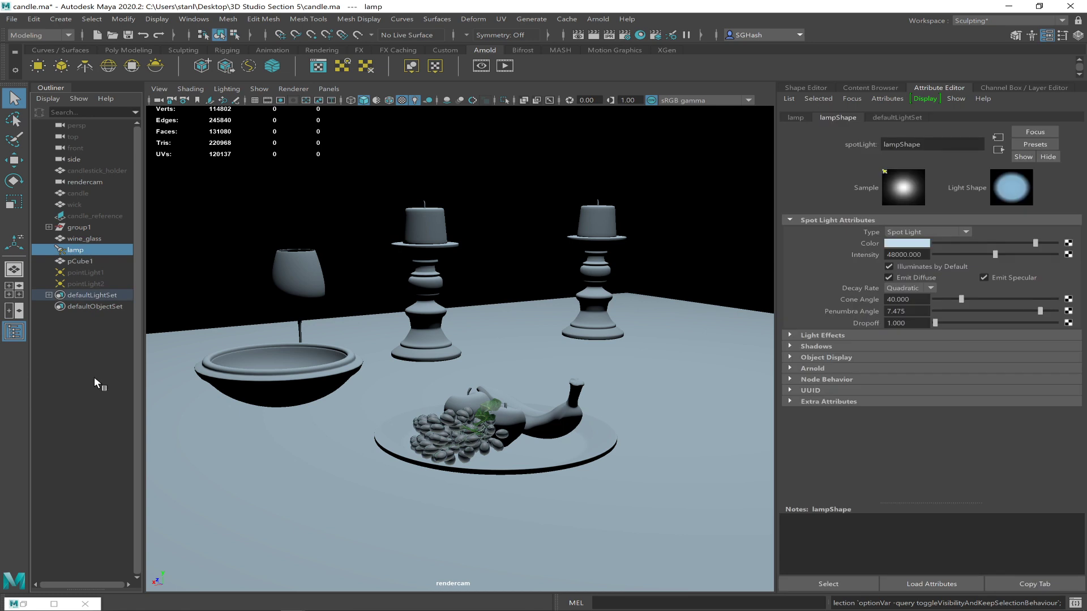
{"action": "key", "text": "ctrl+h"}
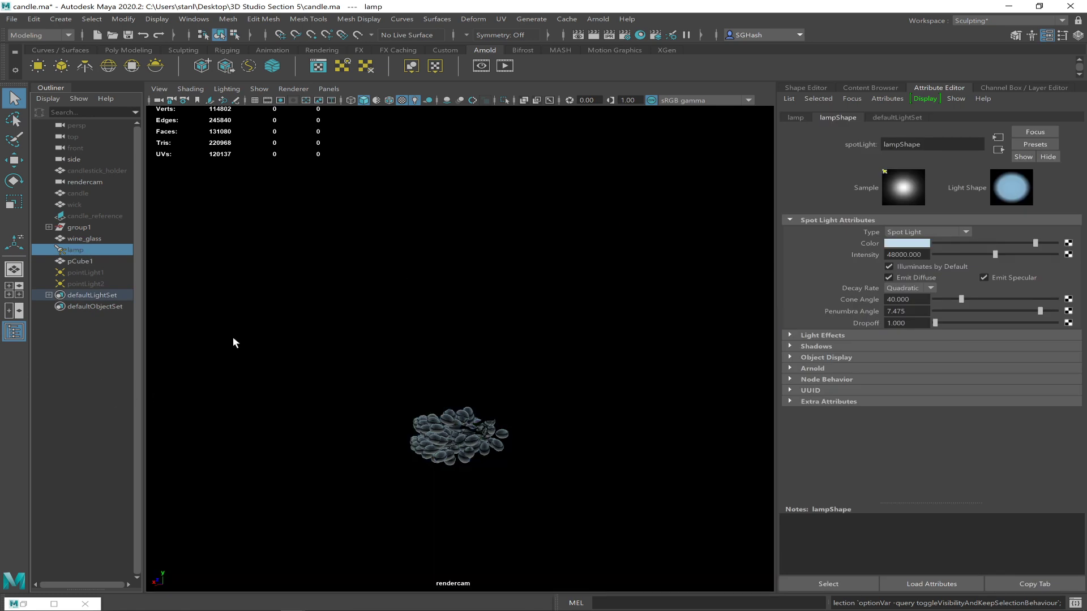
Use default lighting and look through the persp camera, pulled back to show the room.
{"action": "key", "text": "5"}
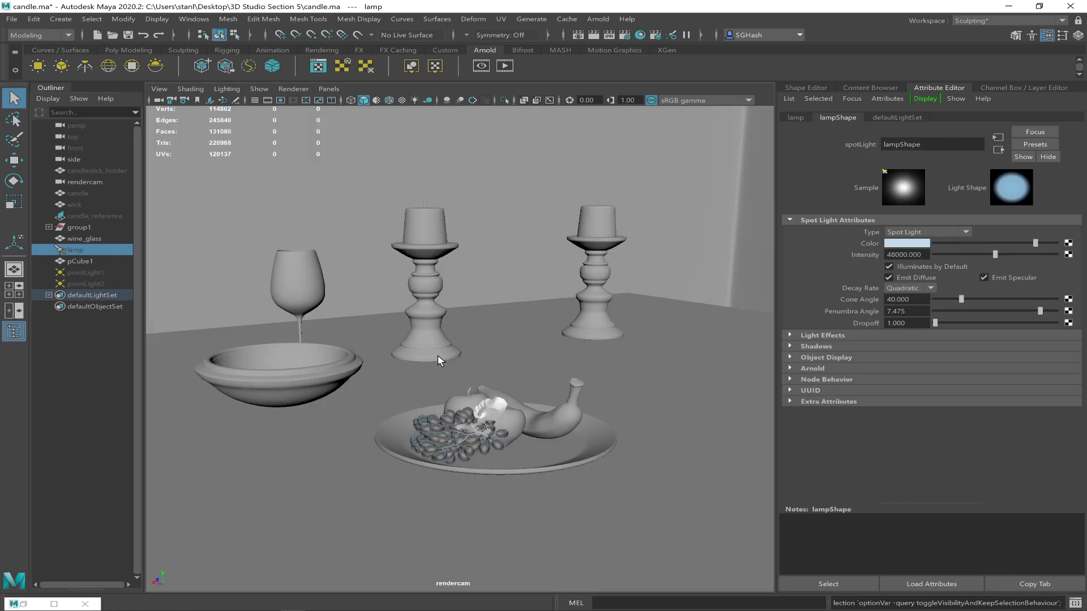
{"action": "left_click", "coordinate": [333, 88]}
{"action": "mouse_move", "coordinate": [393, 101]}
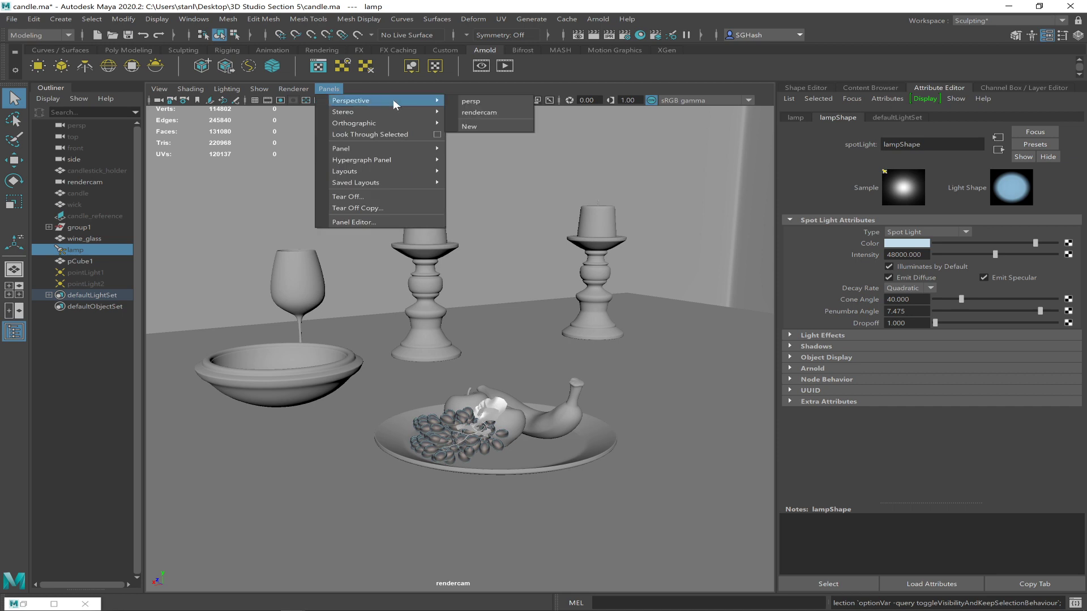
{"action": "left_click", "coordinate": [481, 102]}
{"action": "left_click_drag", "start_coordinate": [577, 346], "coordinate": [468, 389], "text": "alt"}
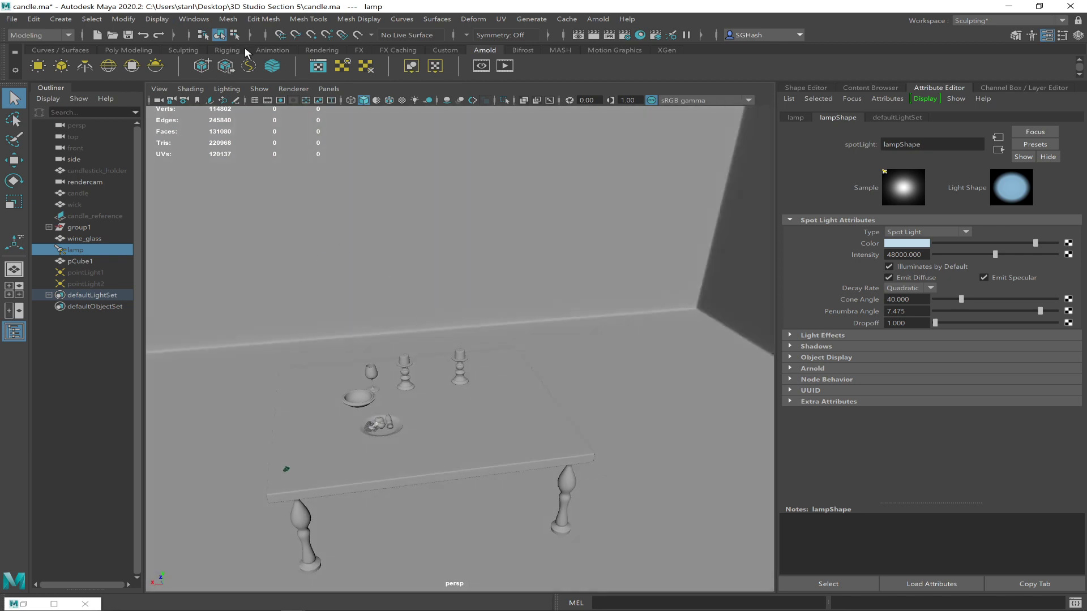
Switch the shelf to the Rendering tab.
{"action": "left_click", "coordinate": [332, 51]}
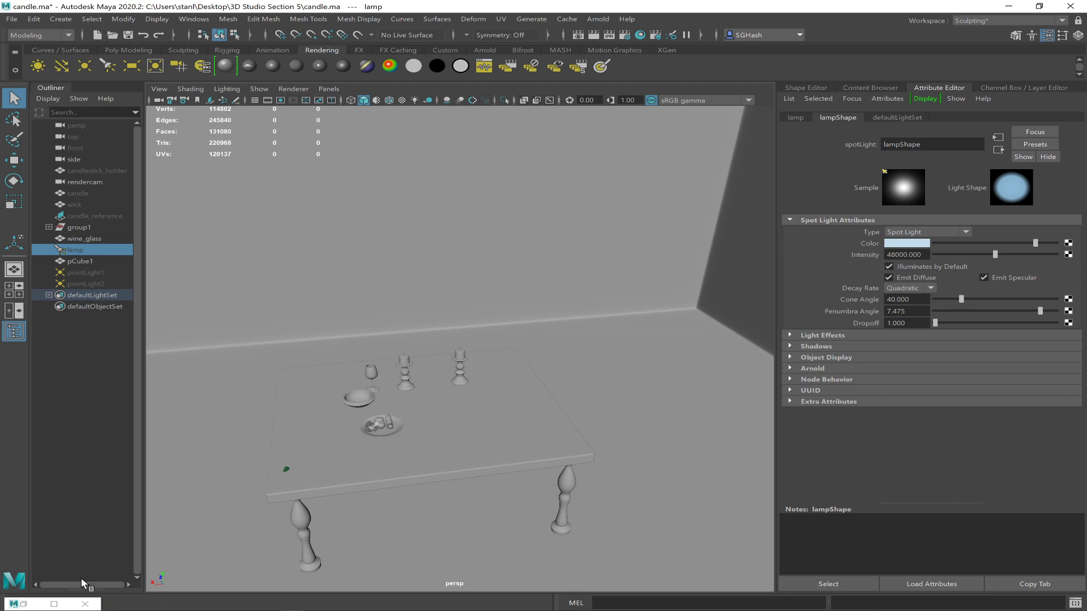
{"action": "left_click", "coordinate": [85, 604]}
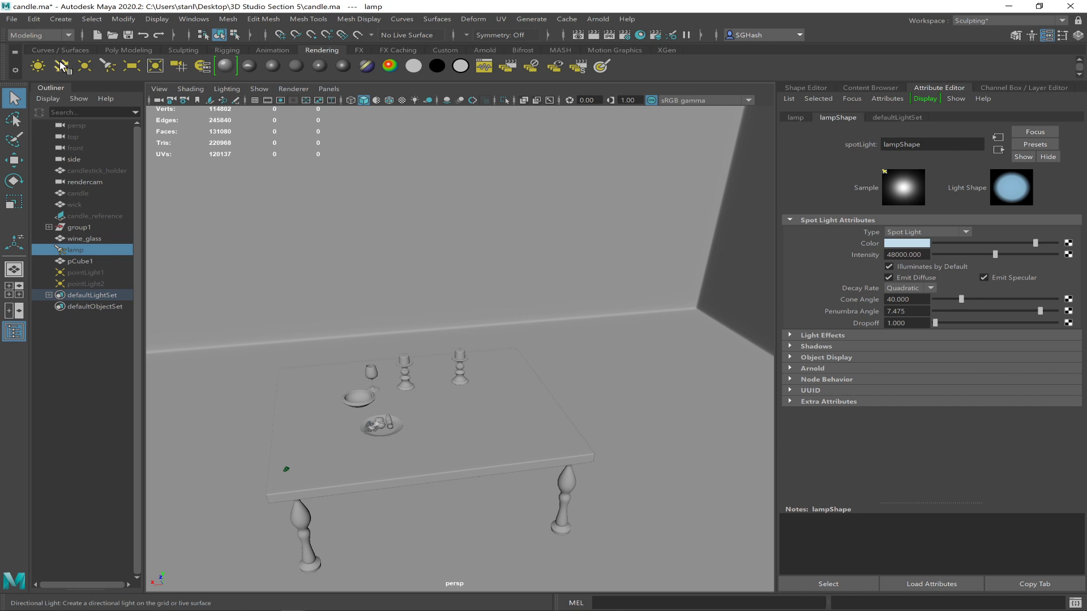
Create a directional light, raise it above the table, scale it up and tilt it.
{"action": "left_click", "coordinate": [61, 64]}
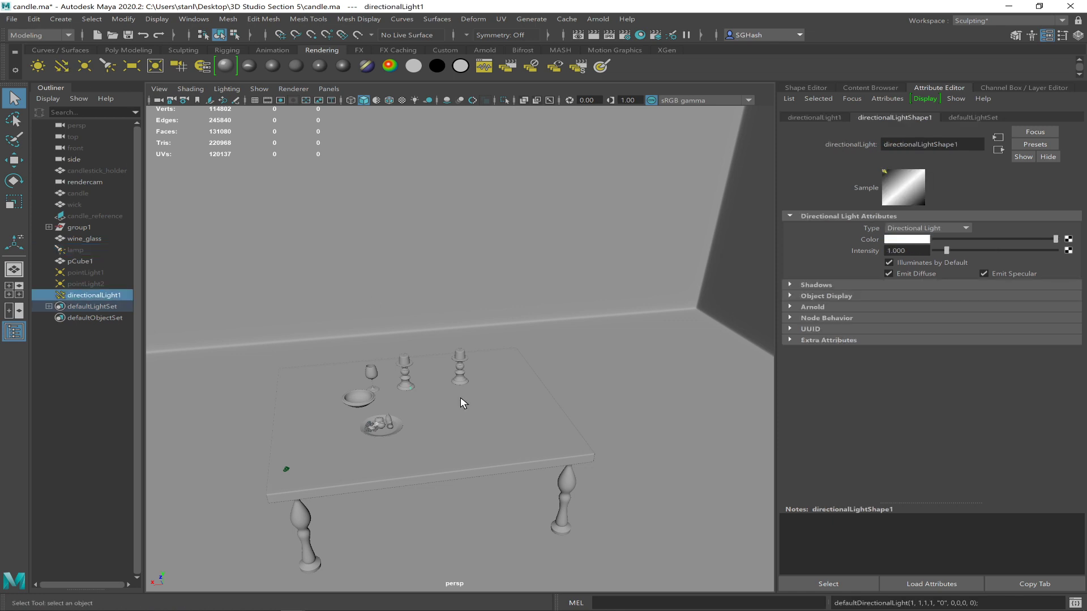
{"action": "key", "text": "w"}
{"action": "left_click_drag", "start_coordinate": [405, 385], "coordinate": [477, 288]}
{"action": "key", "text": "r"}
{"action": "key", "text": "e"}
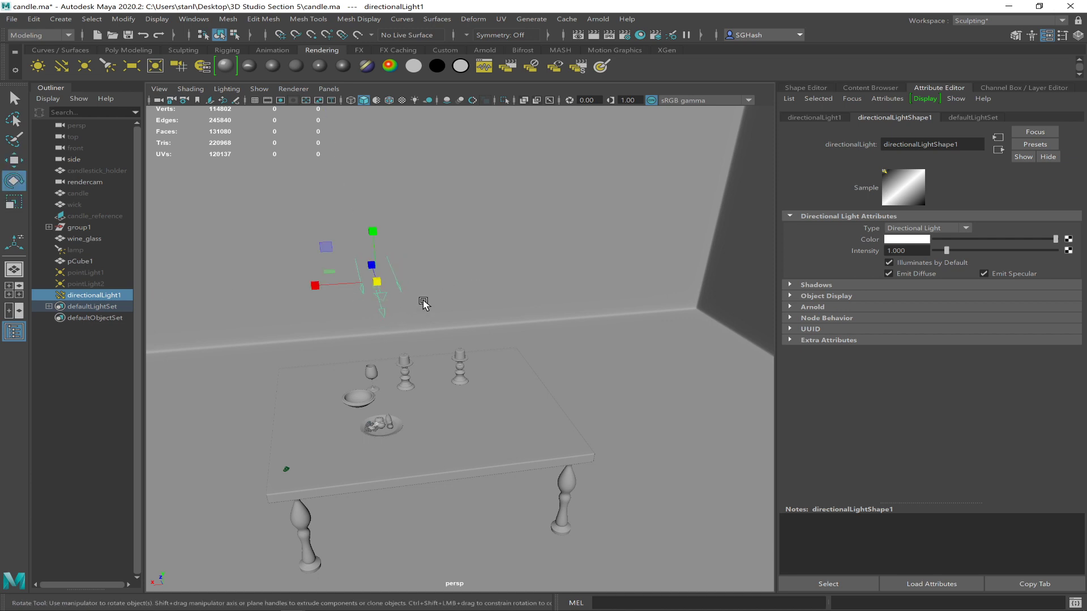
{"action": "left_click_drag", "start_coordinate": [372, 273], "coordinate": [429, 293]}
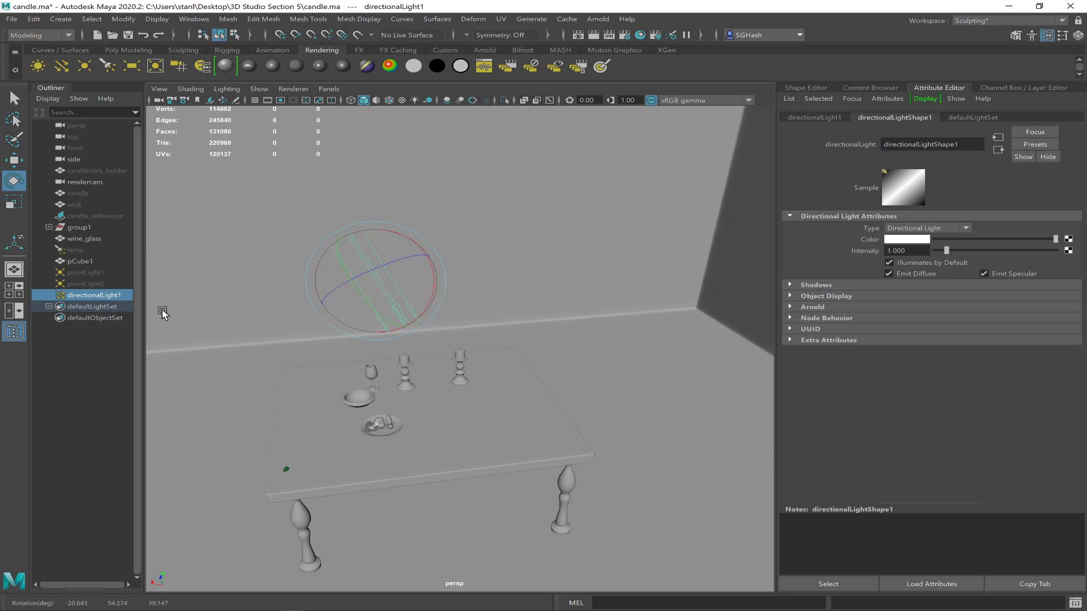
Rename directionalLight1 to 'sun' in the Outliner.
{"action": "double_click", "coordinate": [118, 295]}
{"action": "type", "text": "sun"}
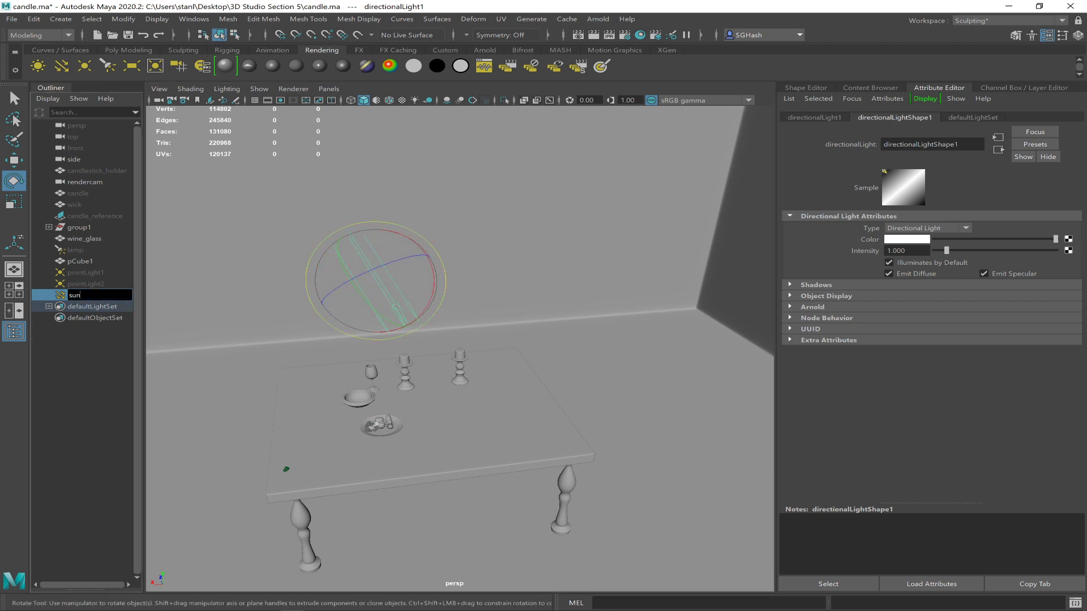
{"action": "key", "text": "Return"}
{"action": "left_click_drag", "start_coordinate": [324, 362], "coordinate": [381, 333], "text": "alt"}
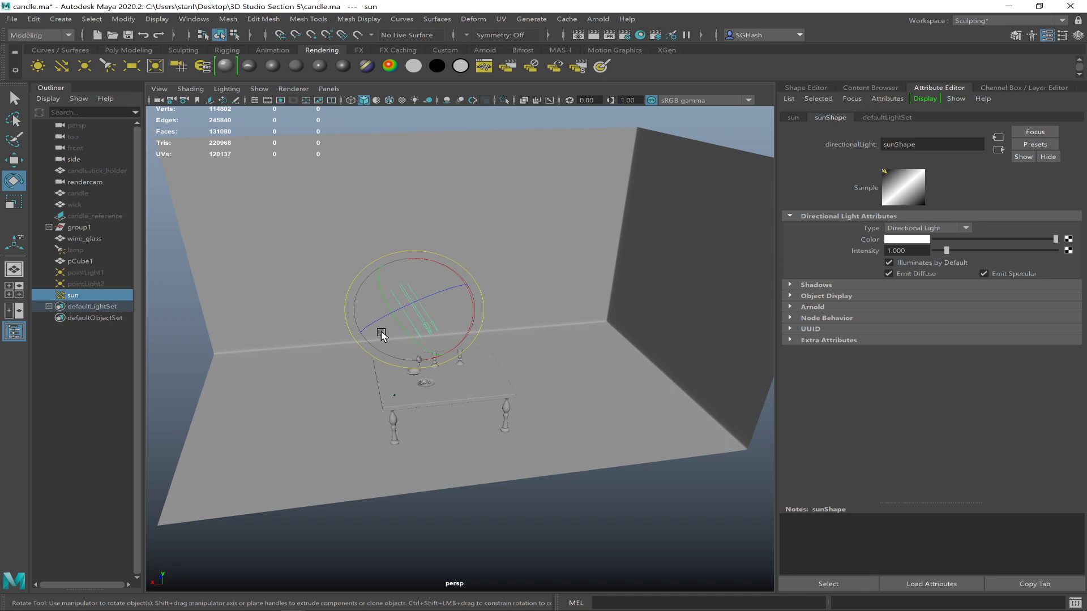
Snap the sun's aim point onto the tabletop and move its origin above the back wall.
{"action": "key", "text": "t"}
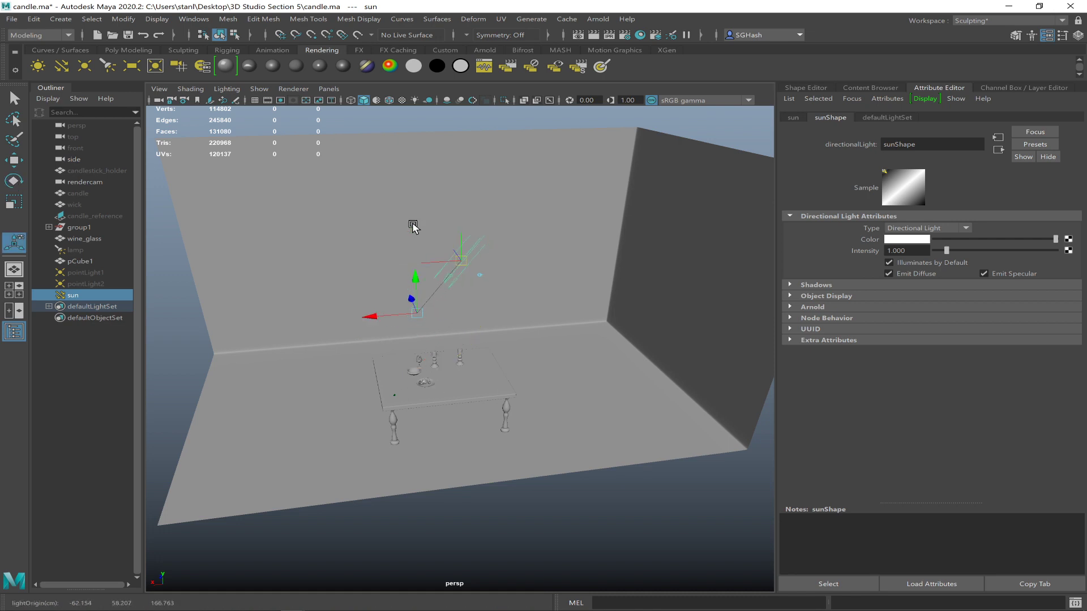
{"action": "middle_click_drag", "start_coordinate": [413, 226], "coordinate": [362, 228]}
{"action": "scroll", "coordinate": [417, 308], "scroll_direction": "up", "scroll_amount": 2}
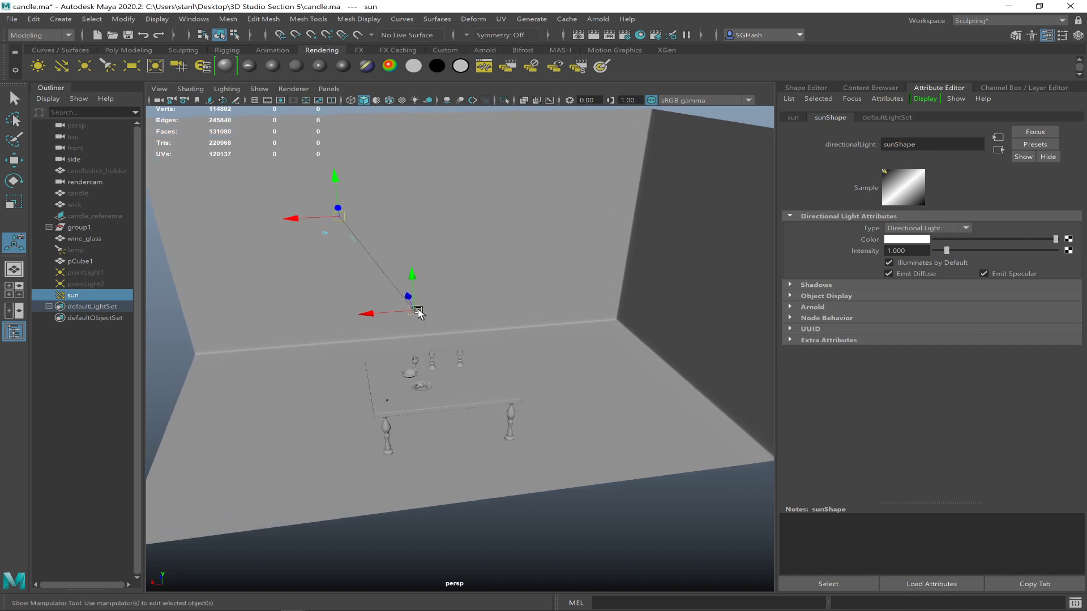
{"action": "left_click_drag", "start_coordinate": [419, 315], "coordinate": [424, 343]}
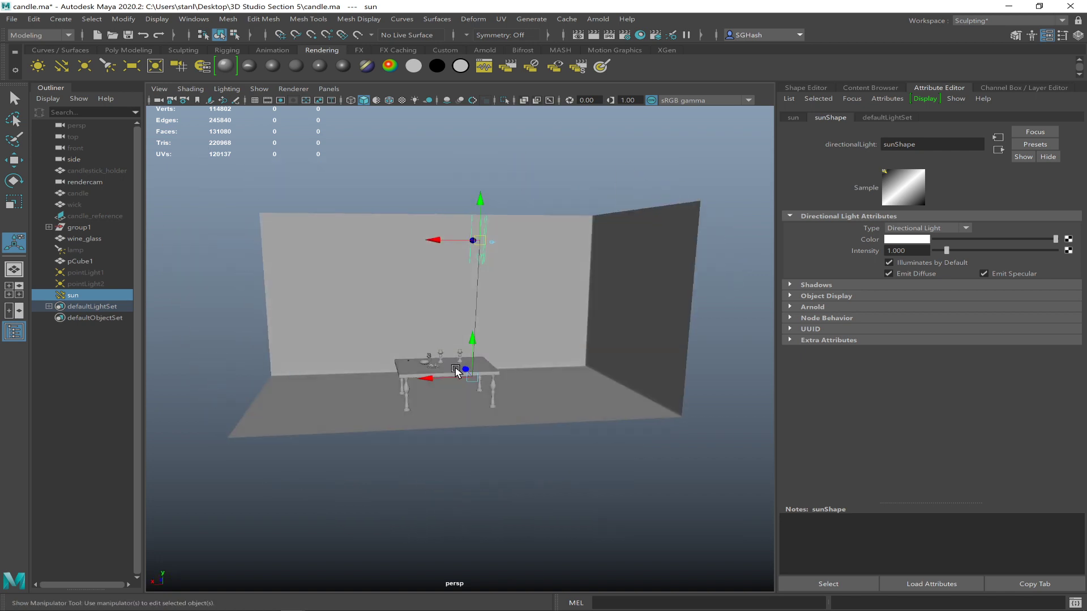
{"action": "left_click_drag", "start_coordinate": [472, 377], "coordinate": [428, 363]}
{"action": "key", "text": "v"}
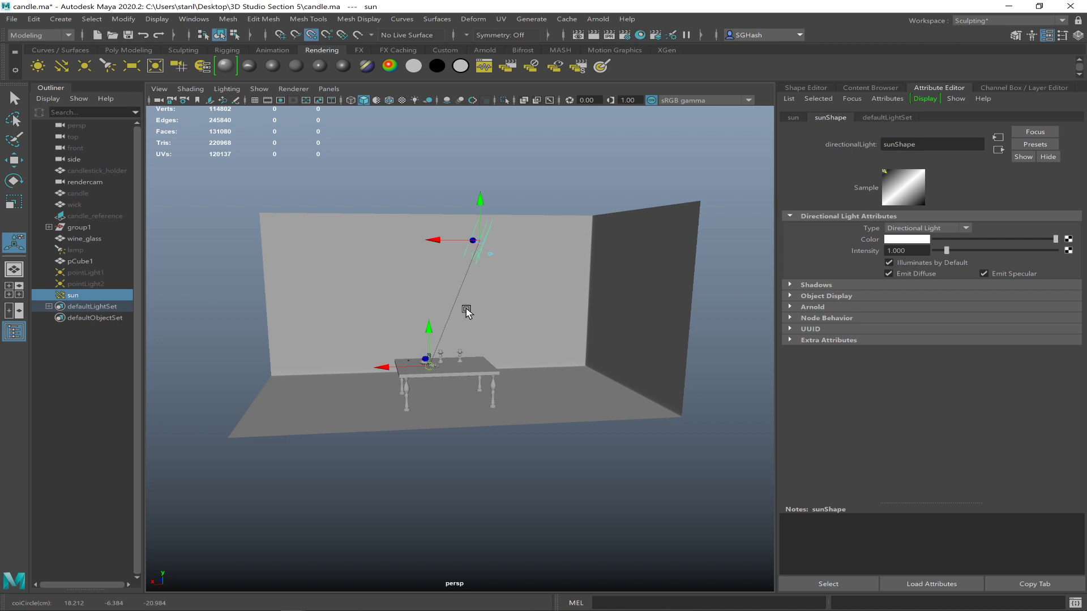
{"action": "left_click_drag", "start_coordinate": [478, 244], "coordinate": [376, 271]}
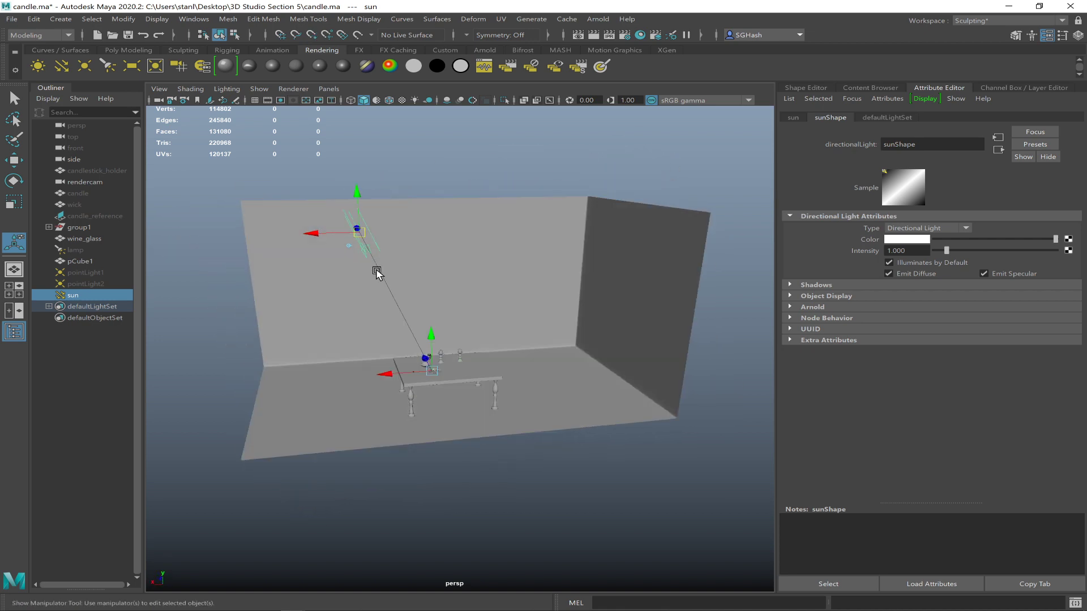
{"action": "left_click_drag", "start_coordinate": [362, 229], "coordinate": [323, 216]}
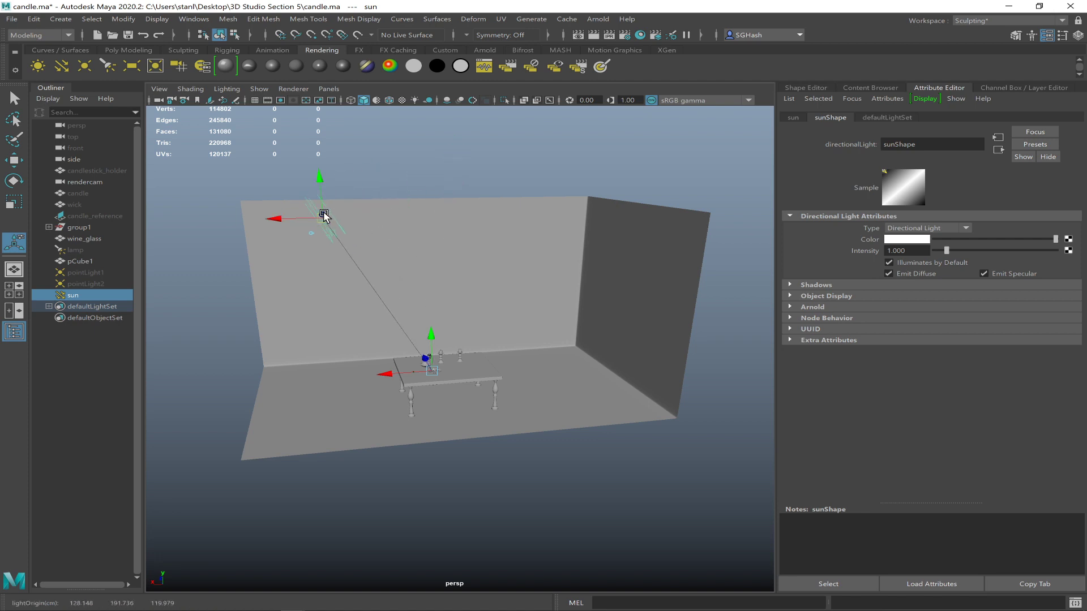
Switch the viewport to scene lighting and raise the sun's origin slightly.
{"action": "key", "text": "7"}
{"action": "left_click_drag", "start_coordinate": [403, 303], "coordinate": [383, 281], "text": "alt"}
{"action": "key", "text": "4"}
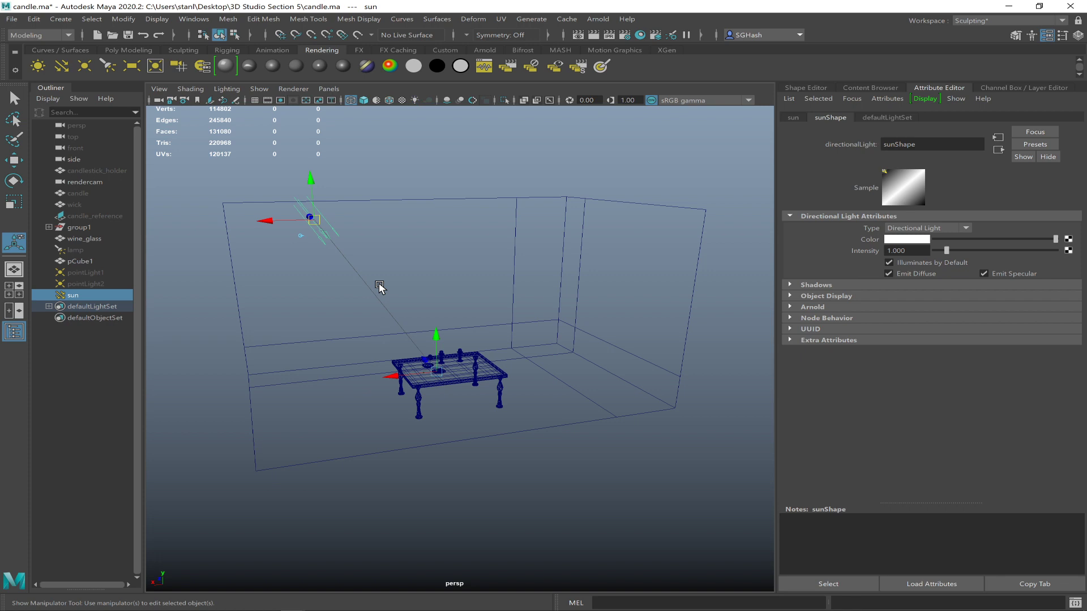
{"action": "key", "text": "5"}
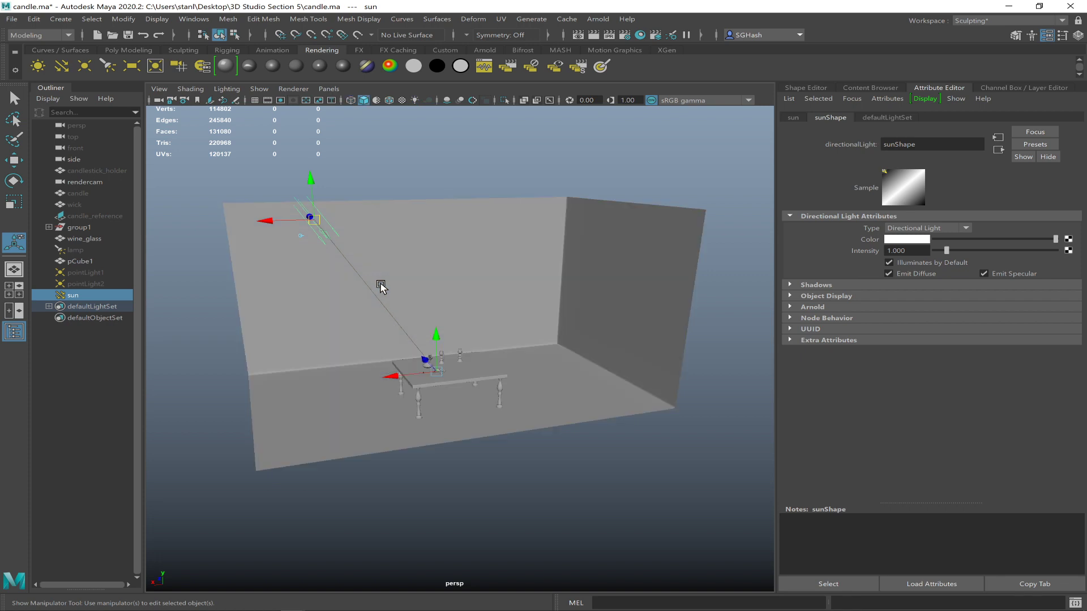
{"action": "key", "text": "7"}
{"action": "mouse_move", "coordinate": [310, 217]}
{"action": "left_mouse_down"}
{"action": "mouse_move", "coordinate": [422, 170]}
{"action": "mouse_move", "coordinate": [297, 318]}
{"action": "mouse_move", "coordinate": [449, 304]}
{"action": "mouse_move", "coordinate": [347, 296]}
{"action": "mouse_move", "coordinate": [459, 237]}
{"action": "mouse_move", "coordinate": [273, 264]}
{"action": "mouse_move", "coordinate": [255, 310]}
{"action": "mouse_move", "coordinate": [384, 232]}
{"action": "mouse_move", "coordinate": [287, 302]}
{"action": "mouse_move", "coordinate": [329, 280]}
{"action": "mouse_move", "coordinate": [320, 274]}
{"action": "left_mouse_up"}
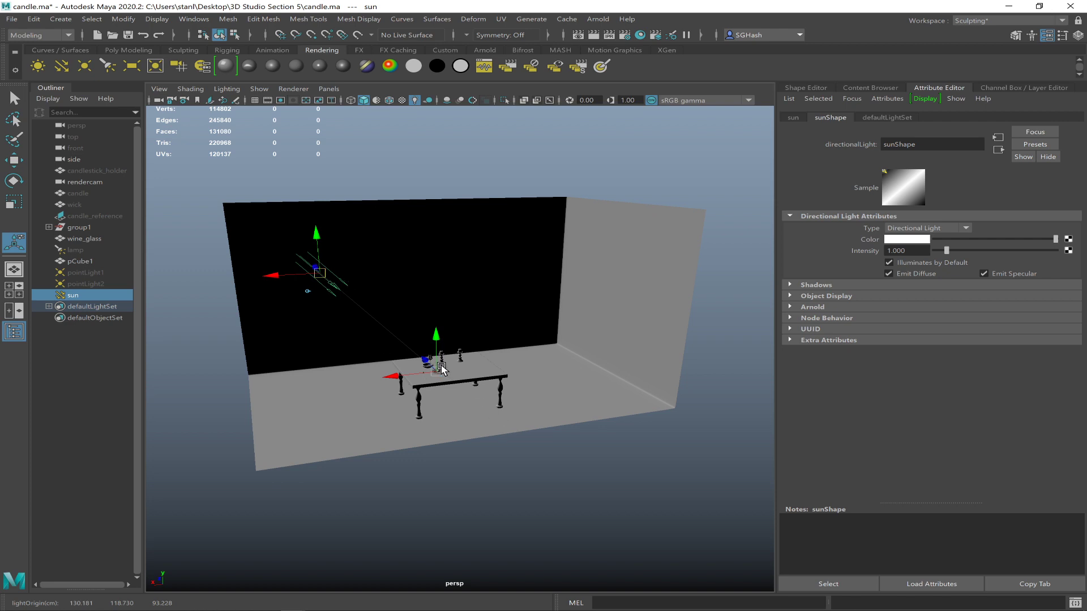
Rotate the sun light so the back wall is lit.
{"action": "left_click_drag", "start_coordinate": [436, 367], "coordinate": [439, 367]}
{"action": "key", "text": "q"}
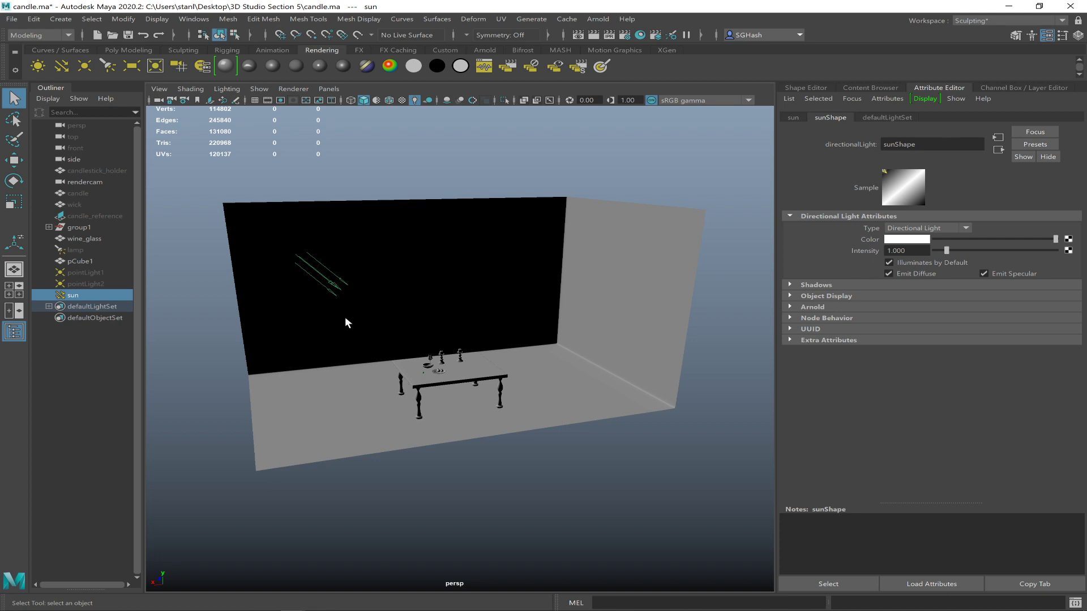
{"action": "key", "text": "e"}
{"action": "left_click_drag", "start_coordinate": [343, 249], "coordinate": [321, 308]}
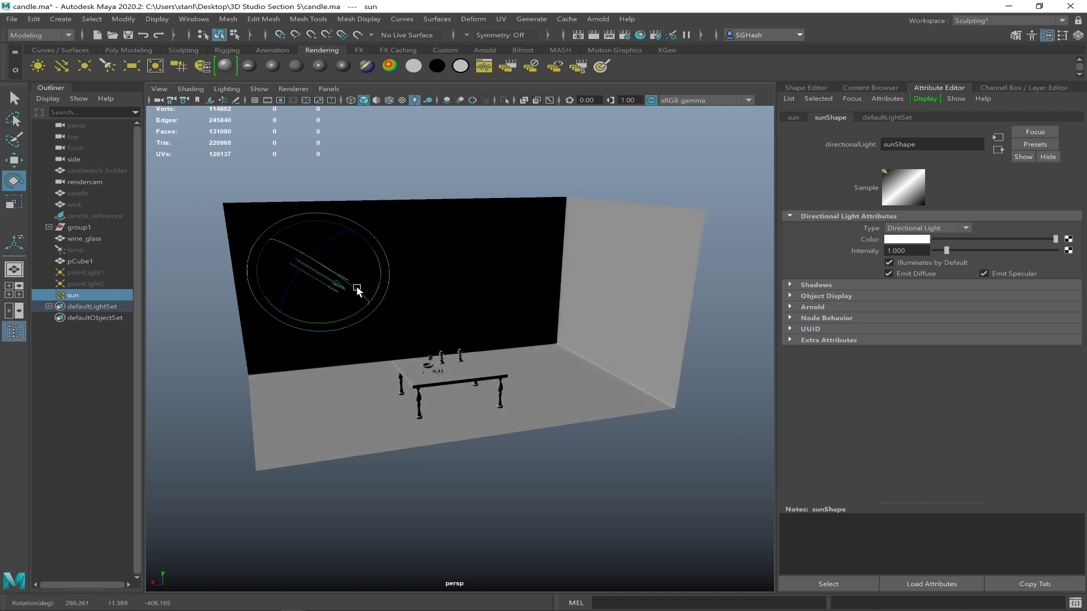
{"action": "left_click", "coordinate": [37, 65]}
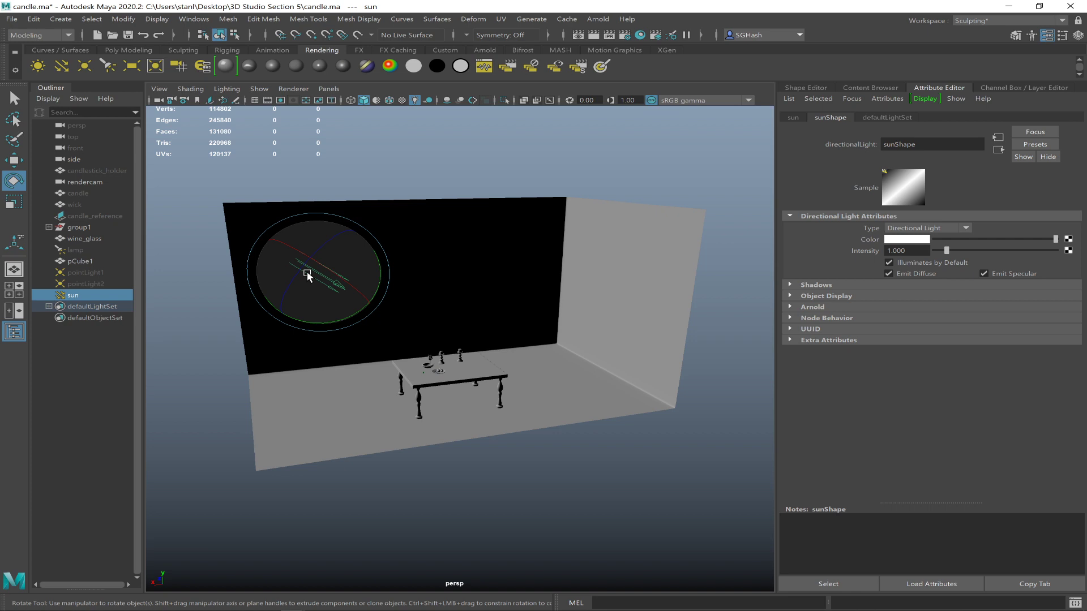
{"action": "left_click_drag", "start_coordinate": [357, 296], "coordinate": [362, 289]}
{"action": "scroll", "coordinate": [453, 362], "scroll_direction": "up", "scroll_amount": 1}
{"action": "left_click_drag", "start_coordinate": [454, 362], "coordinate": [399, 338], "text": "alt"}
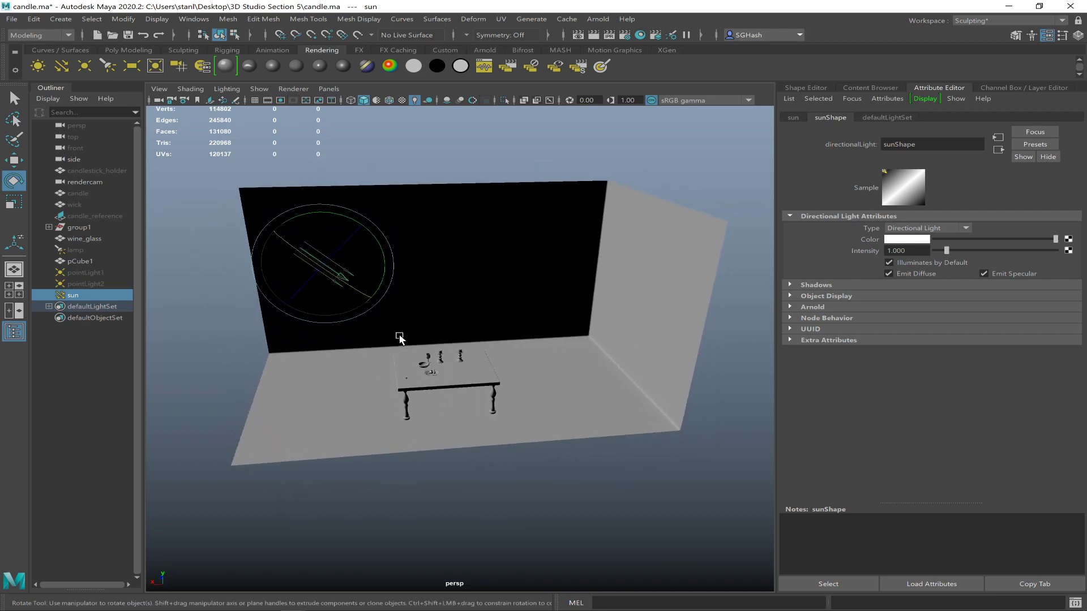
Raise the sun's origin to the top of the room, directly over the table.
{"action": "key", "text": "t"}
{"action": "left_click_drag", "start_coordinate": [324, 266], "coordinate": [440, 165]}
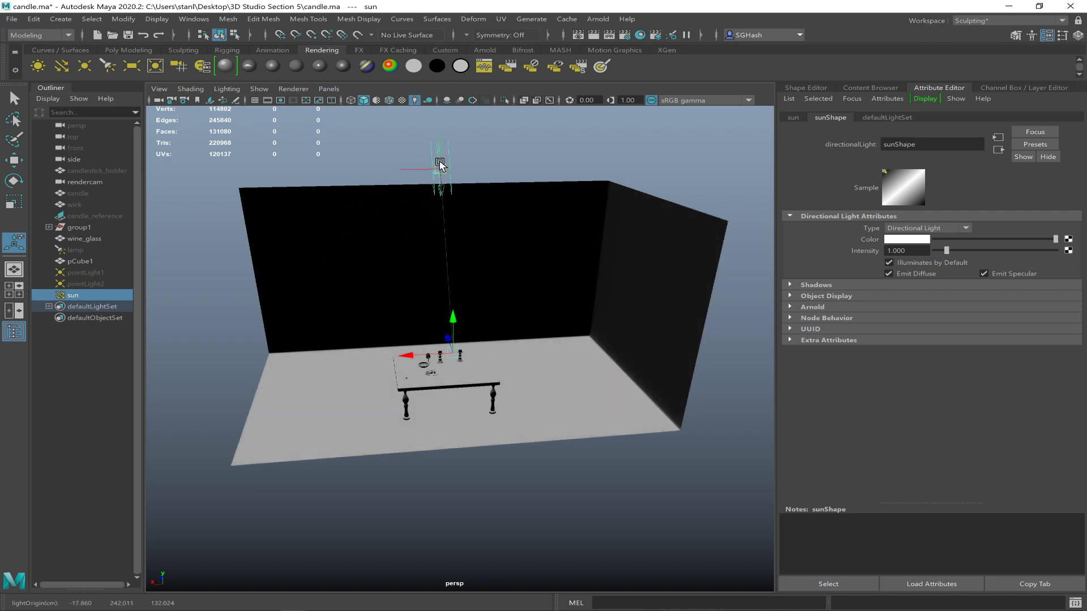
{"action": "left_click_drag", "start_coordinate": [388, 201], "coordinate": [472, 217], "text": "alt"}
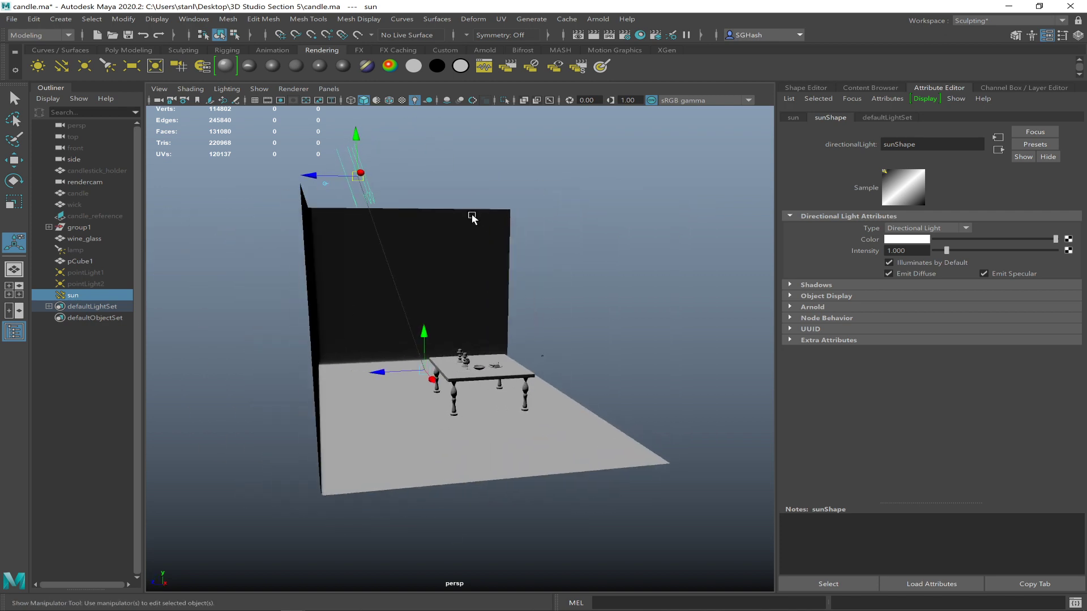
{"action": "mouse_move", "coordinate": [357, 179]}
{"action": "left_mouse_down"}
{"action": "mouse_move", "coordinate": [415, 174]}
{"action": "mouse_move", "coordinate": [356, 198]}
{"action": "mouse_move", "coordinate": [428, 174]}
{"action": "mouse_move", "coordinate": [294, 211]}
{"action": "mouse_move", "coordinate": [385, 209]}
{"action": "left_mouse_up"}
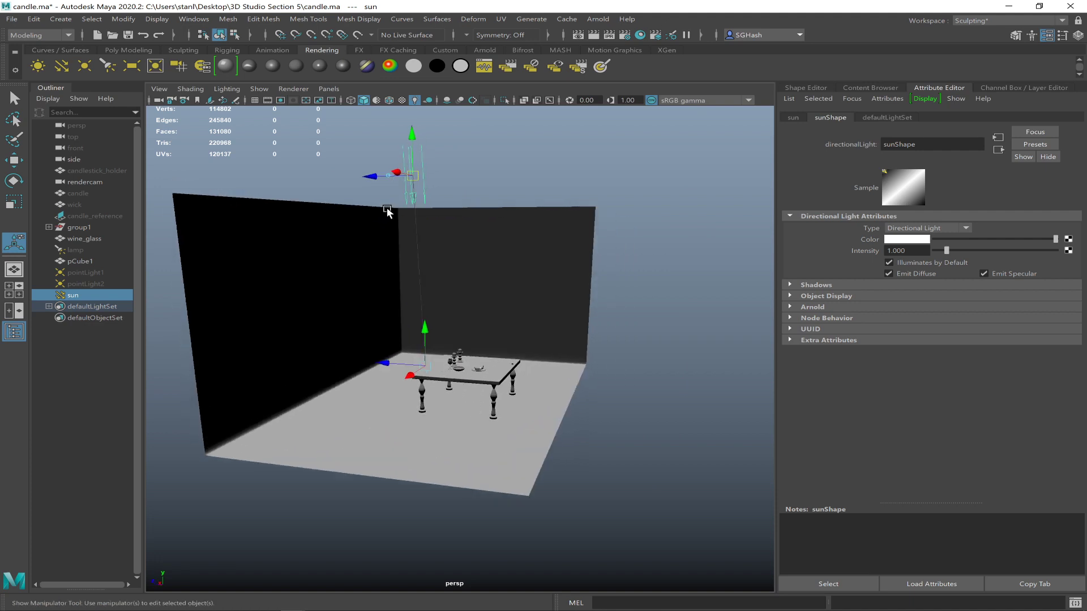
Change the sun light's colour to a saturated warm yellow, HSV about 52.4, 0.975, 24.49.
{"action": "left_click", "coordinate": [911, 245]}
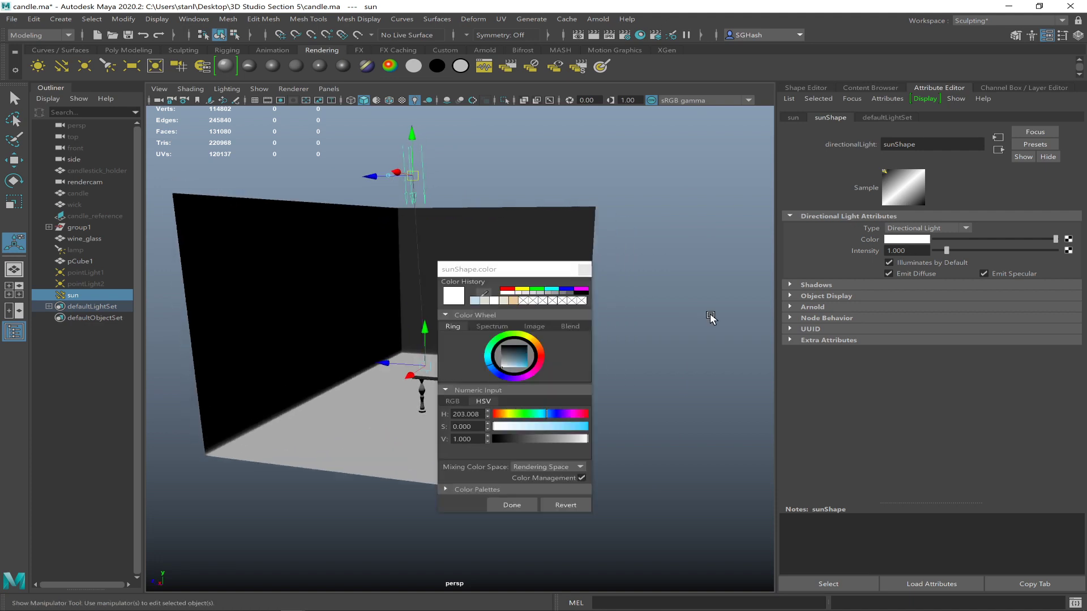
{"action": "left_click", "coordinate": [493, 301]}
{"action": "left_click_drag", "start_coordinate": [575, 439], "coordinate": [562, 442]}
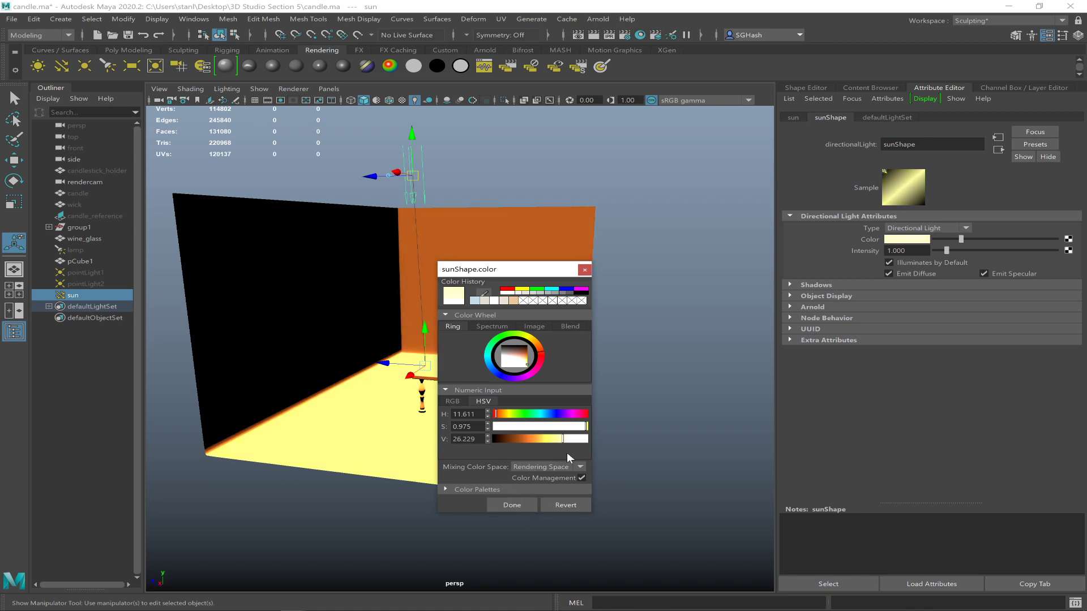
{"action": "left_click_drag", "start_coordinate": [570, 440], "coordinate": [629, 441]}
{"action": "left_click_drag", "start_coordinate": [500, 420], "coordinate": [508, 419]}
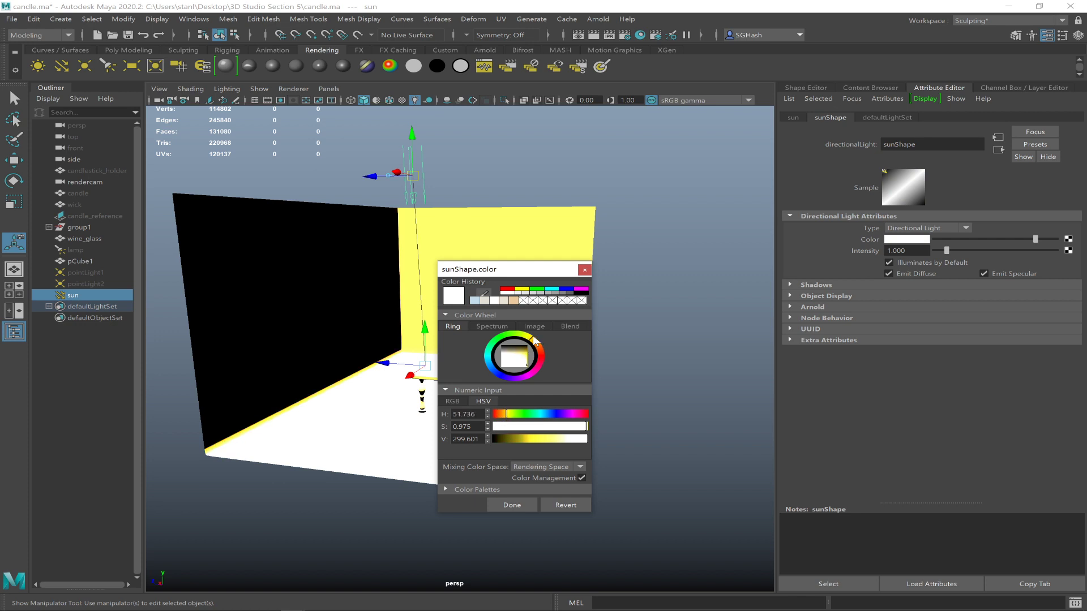
{"action": "left_click_drag", "start_coordinate": [559, 441], "coordinate": [565, 439]}
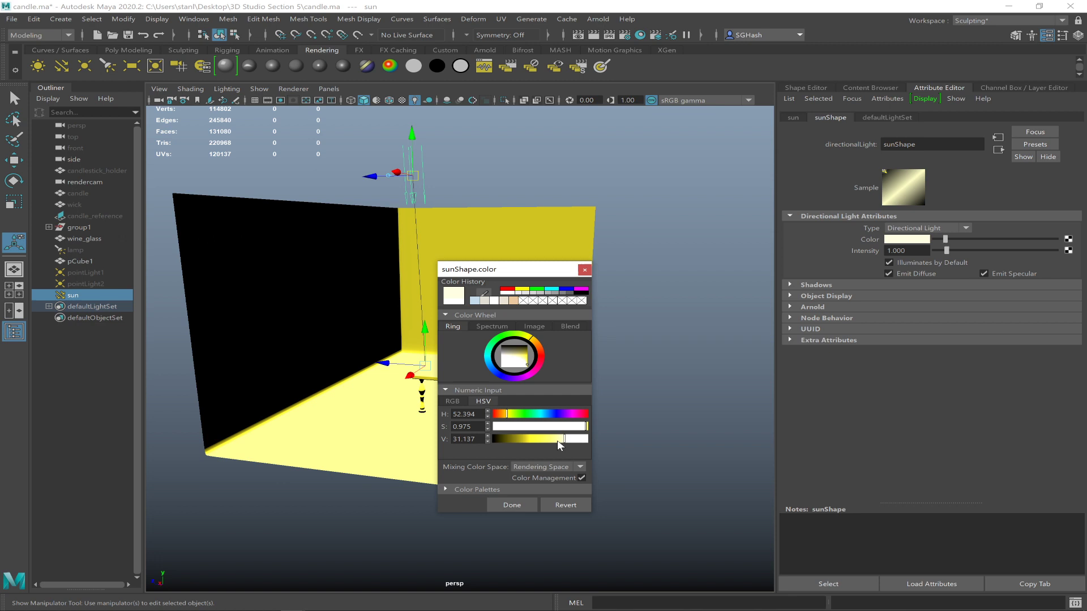
{"action": "left_click", "coordinate": [561, 439]}
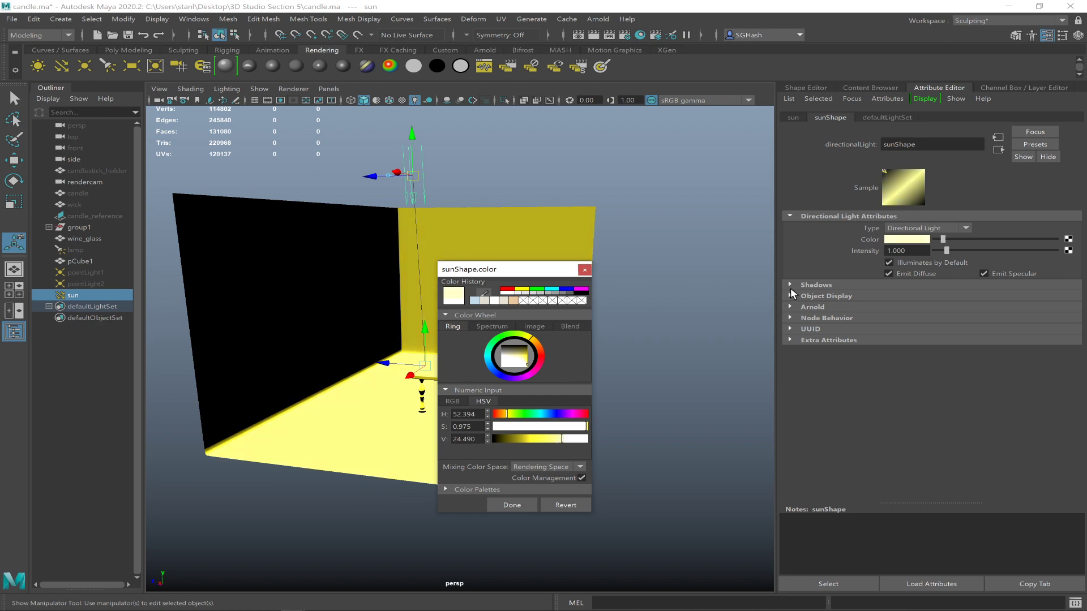
Keep the yellow colour, set the sun's intensity to 2.389, and reopen the Render View.
{"action": "left_click", "coordinate": [511, 505]}
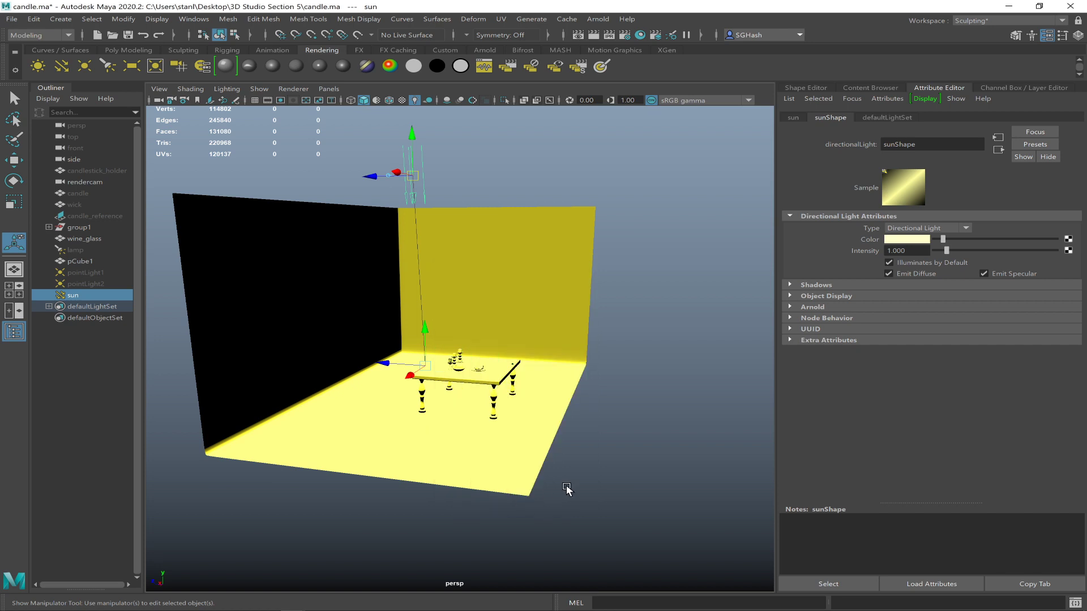
{"action": "left_click_drag", "start_coordinate": [589, 429], "coordinate": [517, 344], "text": "alt"}
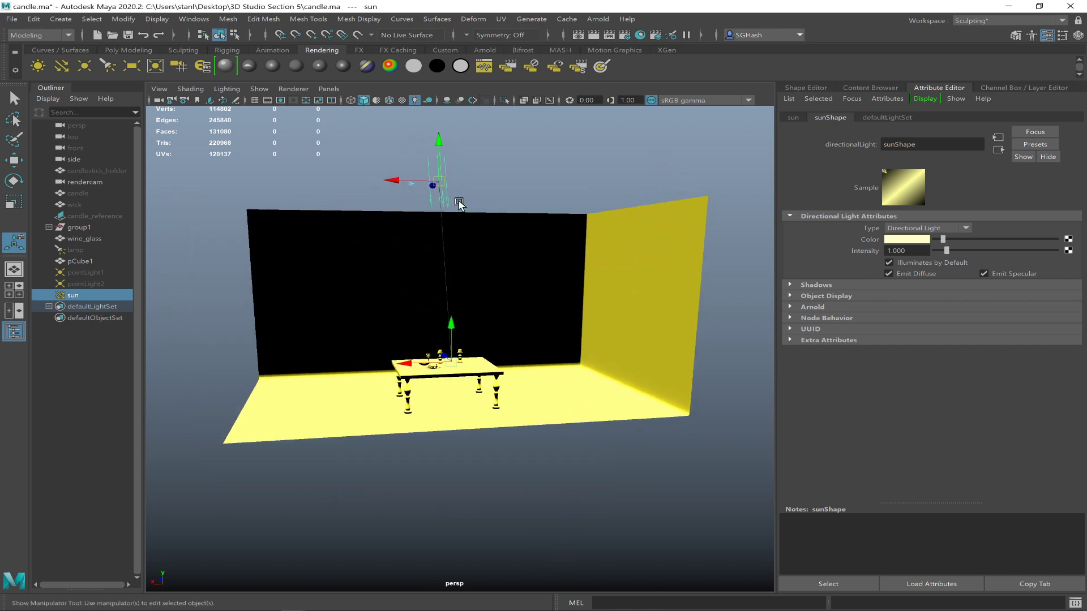
{"action": "mouse_move", "coordinate": [948, 249]}
{"action": "left_mouse_down"}
{"action": "mouse_move", "coordinate": [996, 250]}
{"action": "mouse_move", "coordinate": [962, 255]}
{"action": "left_mouse_up"}
{"action": "left_click_drag", "start_coordinate": [707, 266], "coordinate": [566, 215], "text": "alt"}
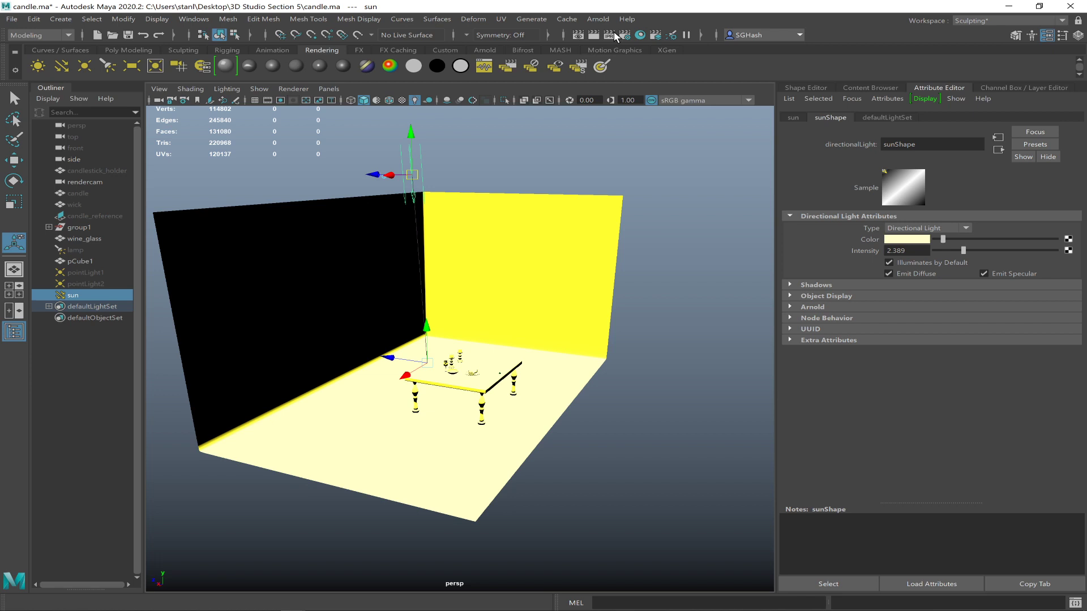
{"action": "left_click", "coordinate": [577, 34]}
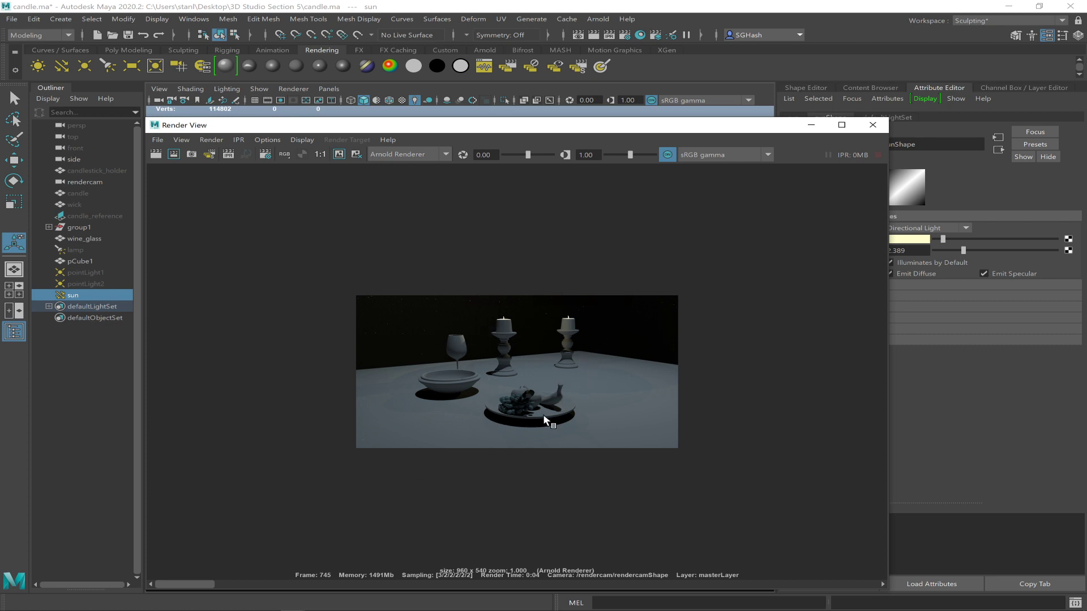
Mark a render region around the candlesticks, wine glass, bowl and fruit plate.
{"action": "left_click_drag", "start_coordinate": [414, 281], "coordinate": [603, 455]}
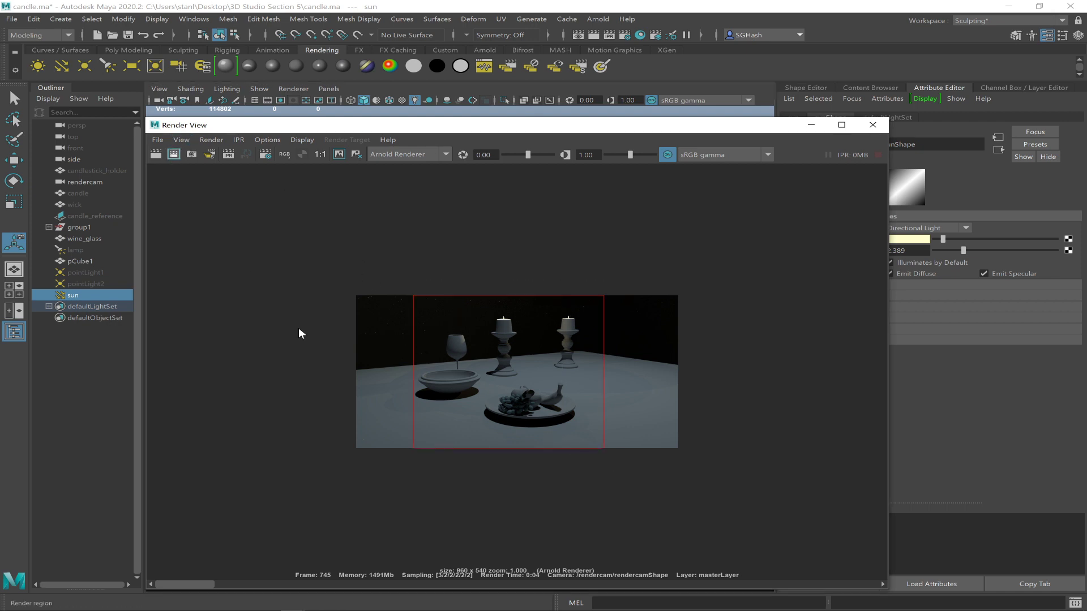